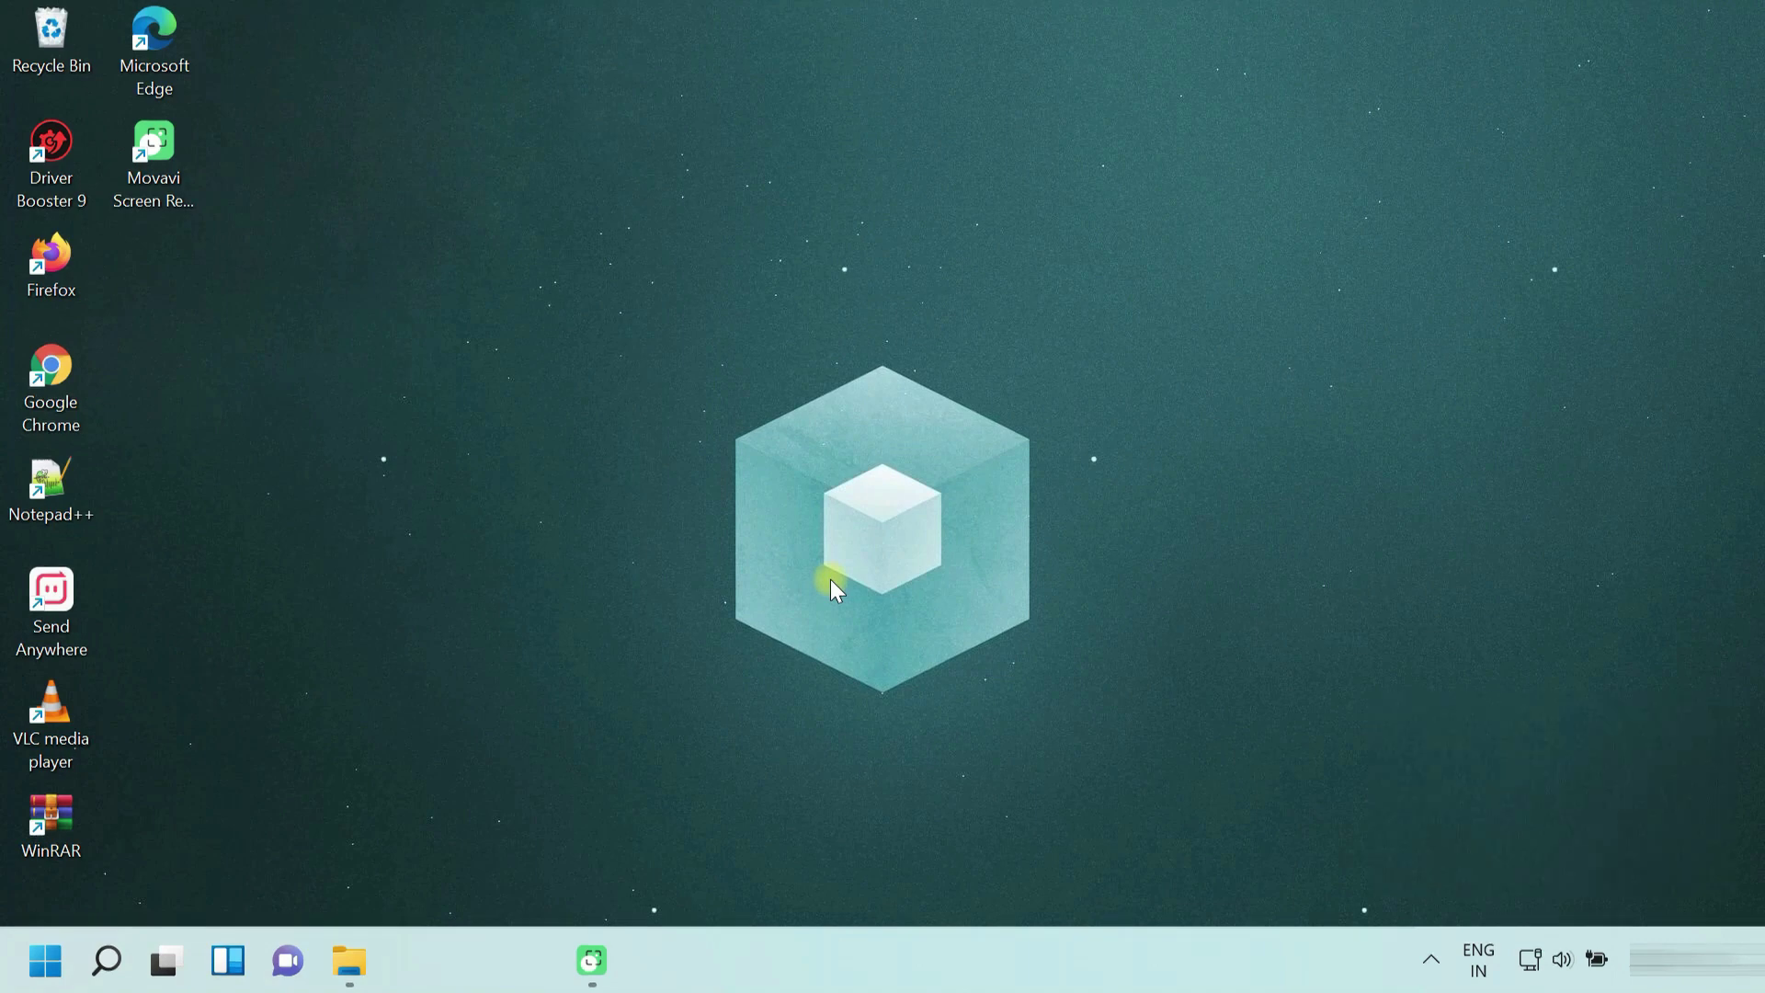
# Launch Settings from Start and go to Bluetooth & devices with Bluetooth on.
pyautogui.click(28, 969)
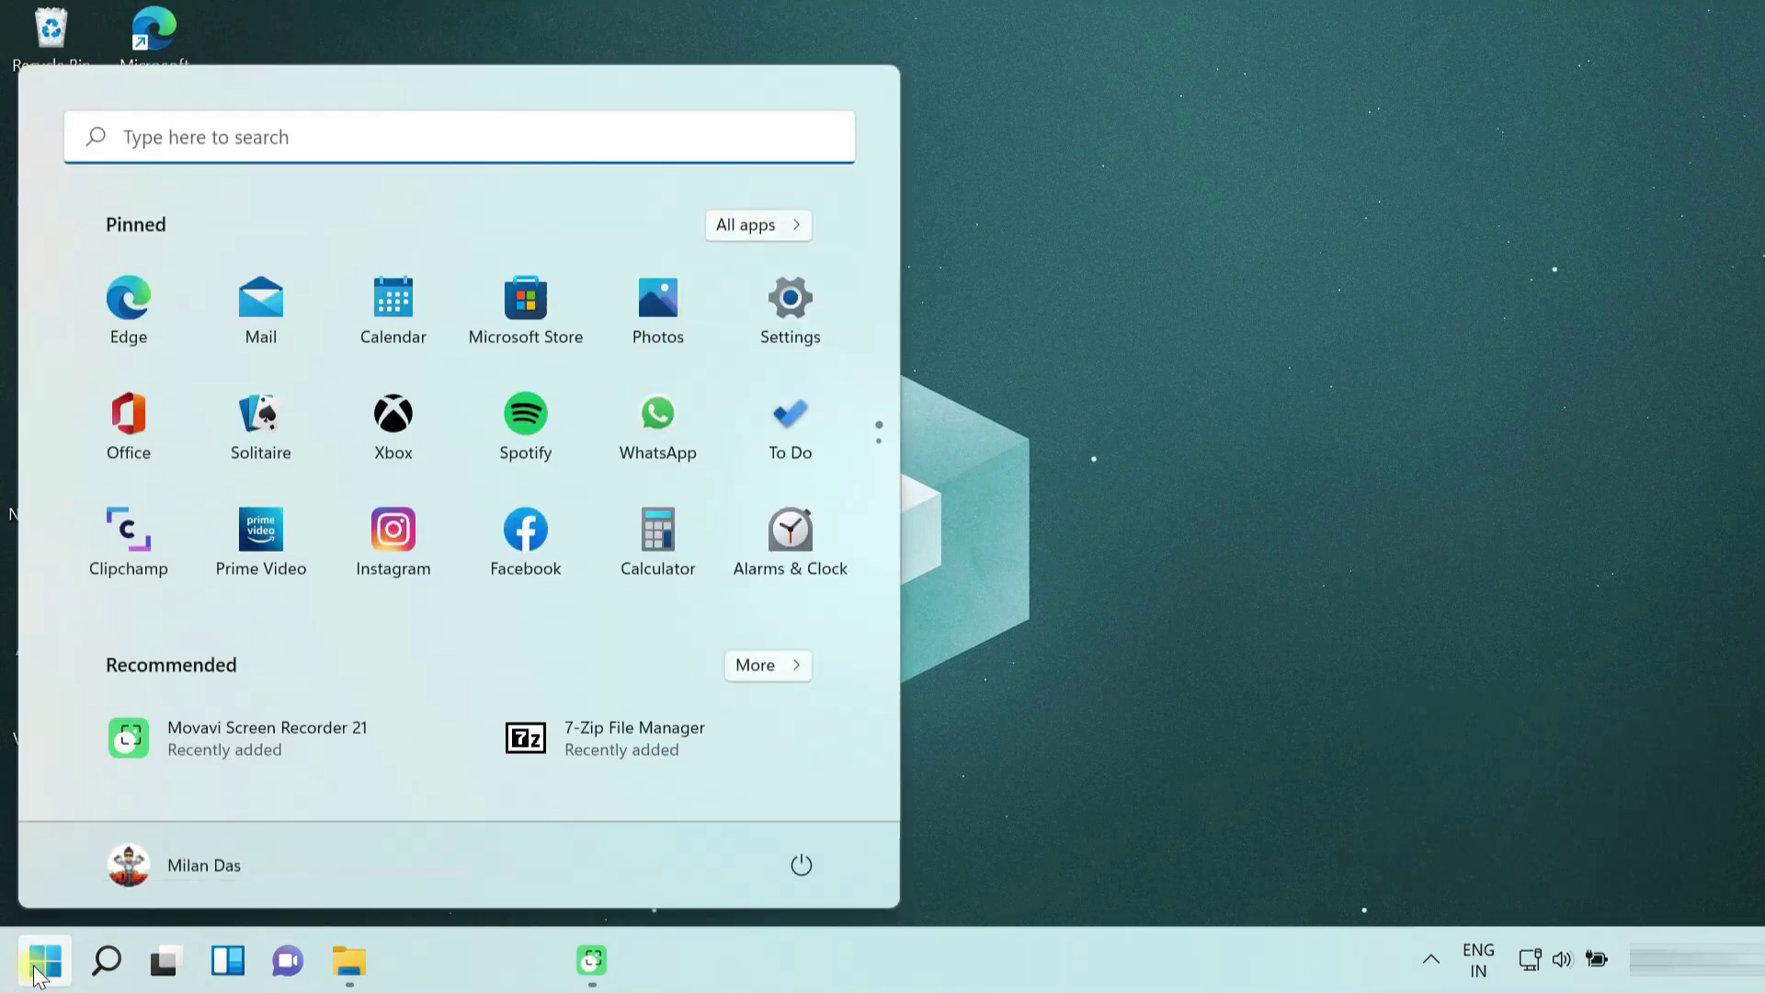
pyautogui.click(787, 325)
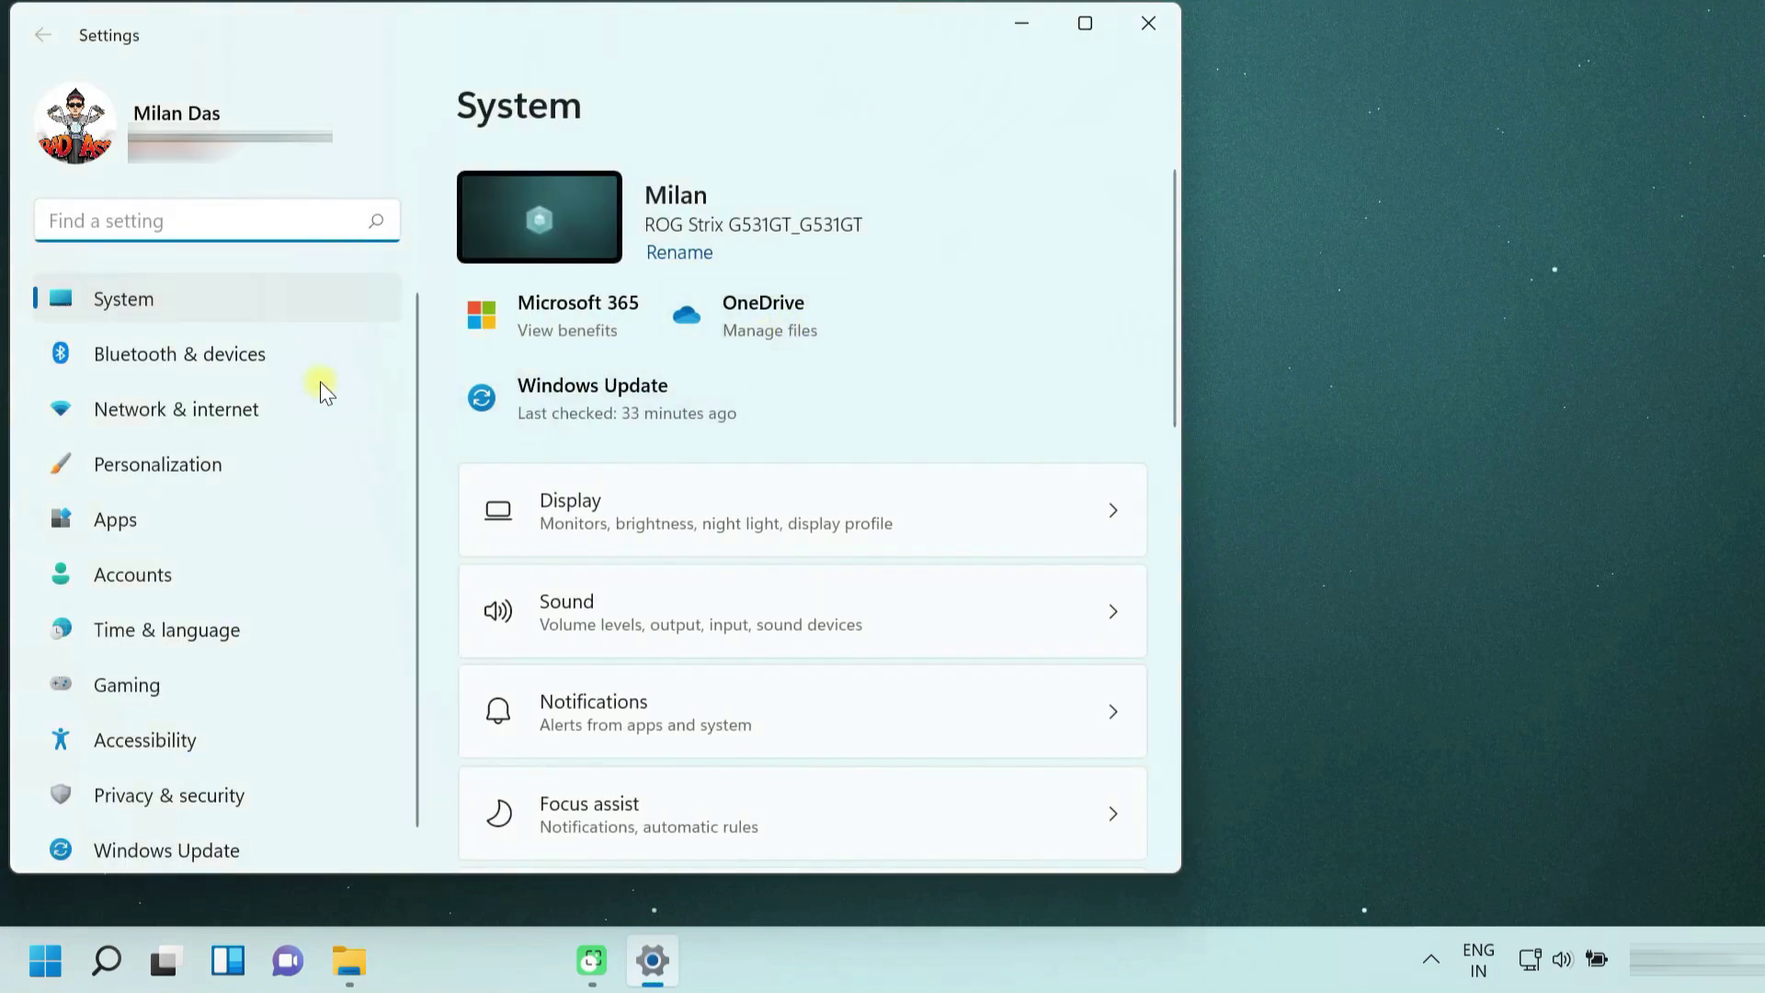
pyautogui.click(272, 364)
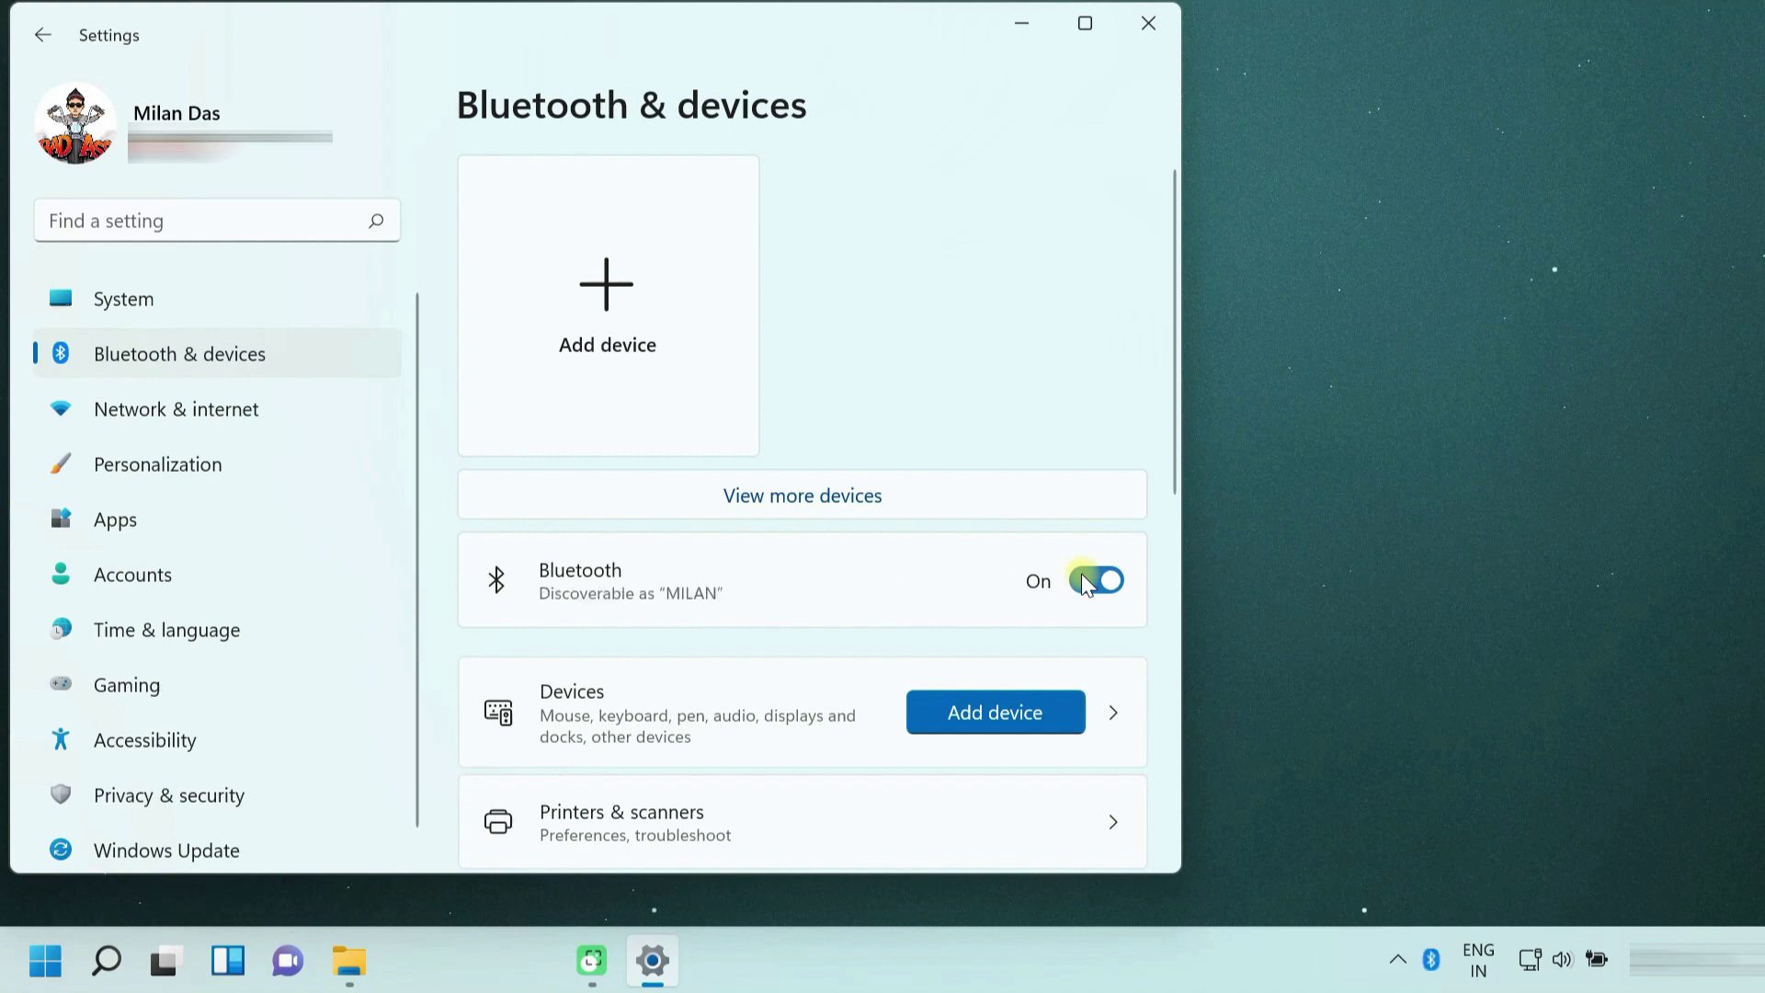
# Turn on Mobile hotspot under Network & internet and set Share over to Bluetooth.
pyautogui.click(266, 416)
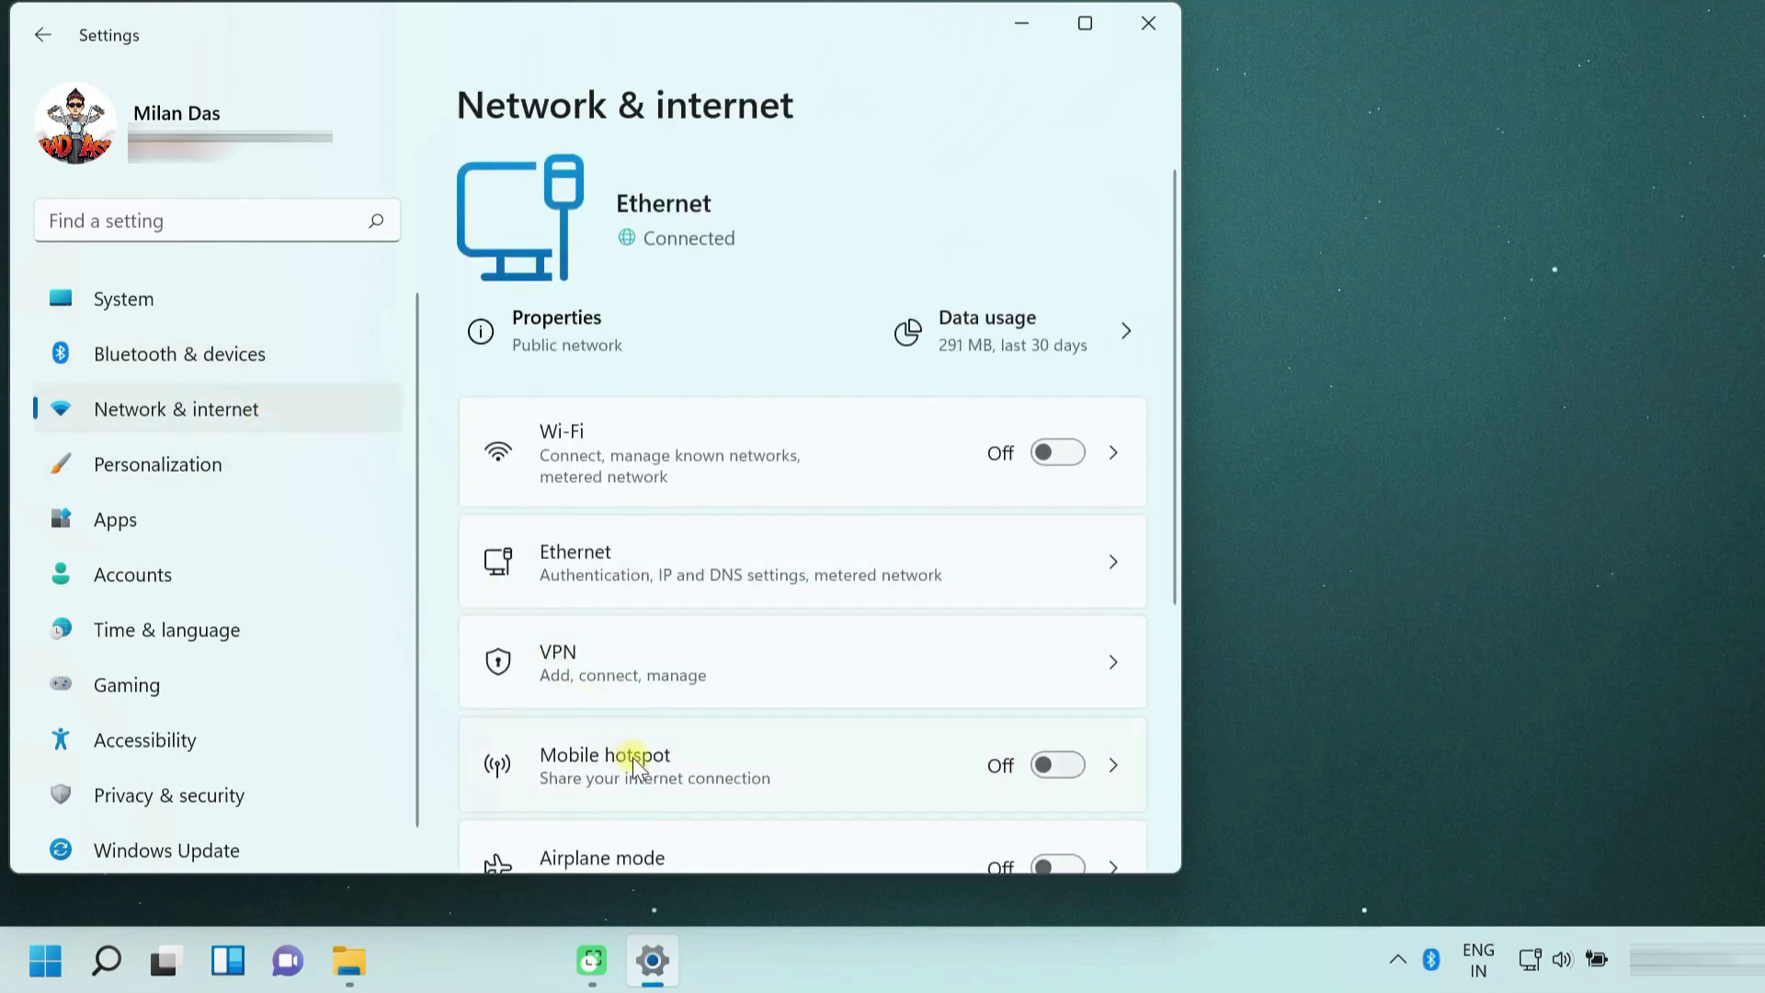
pyautogui.click(632, 758)
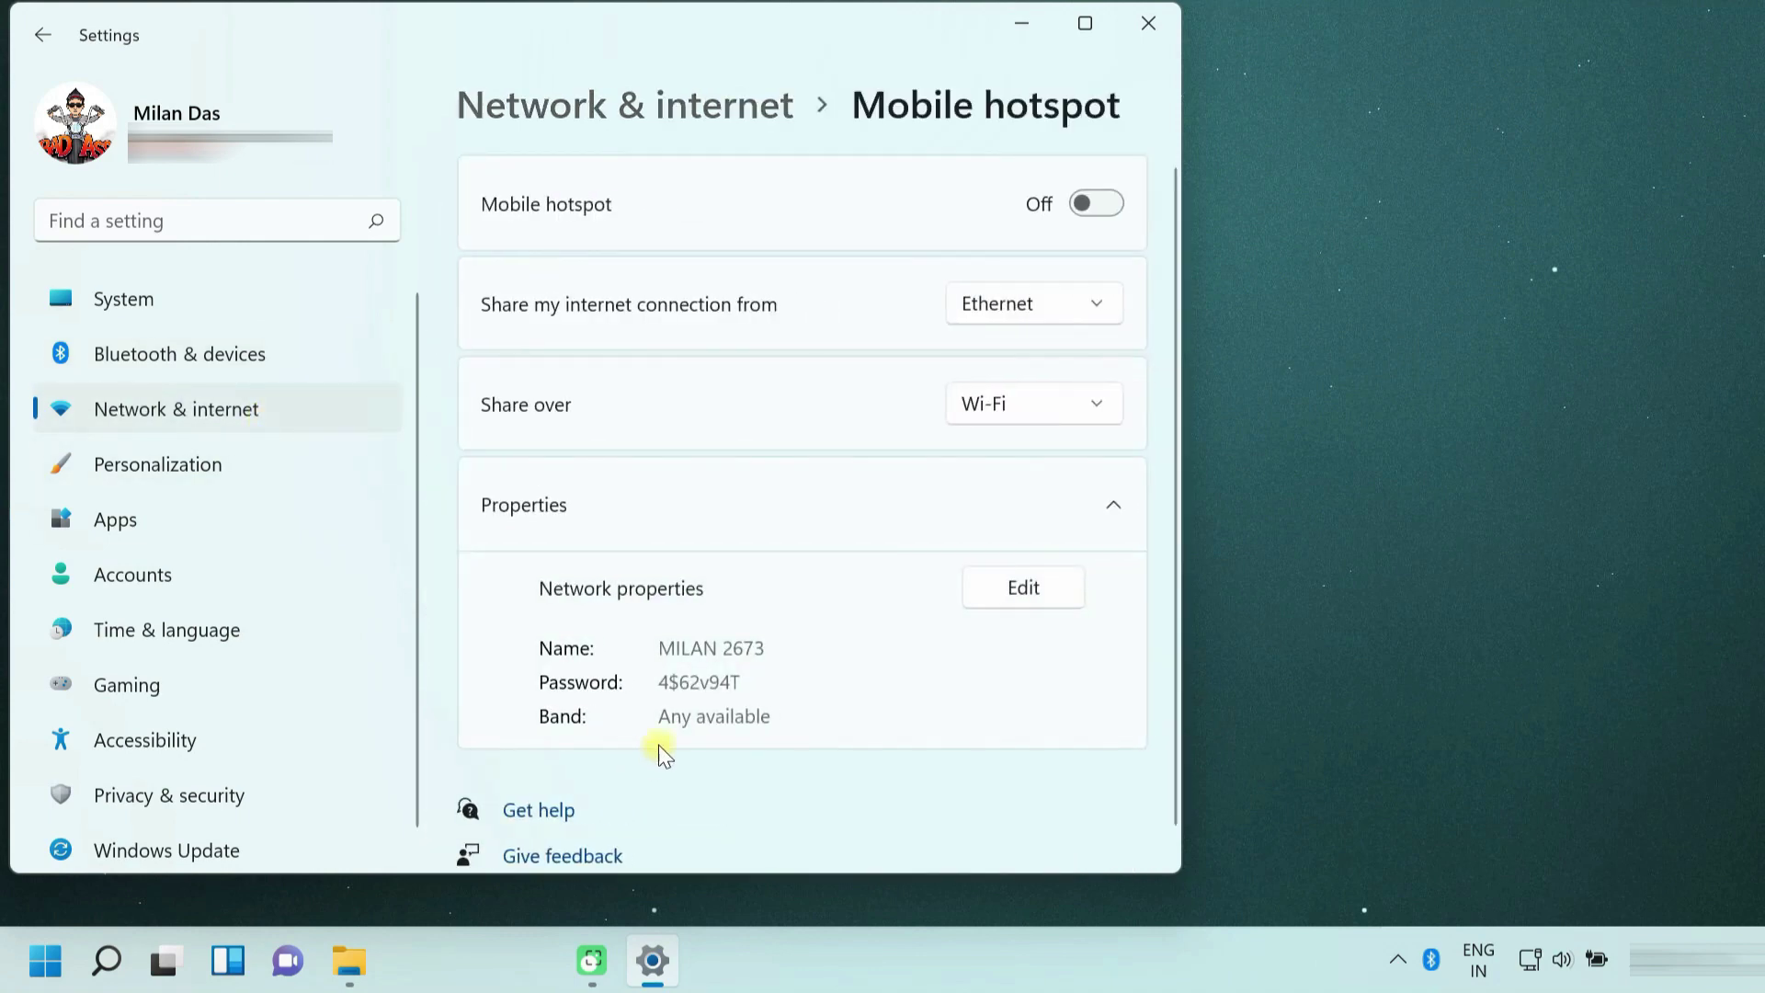
pyautogui.click(1099, 196)
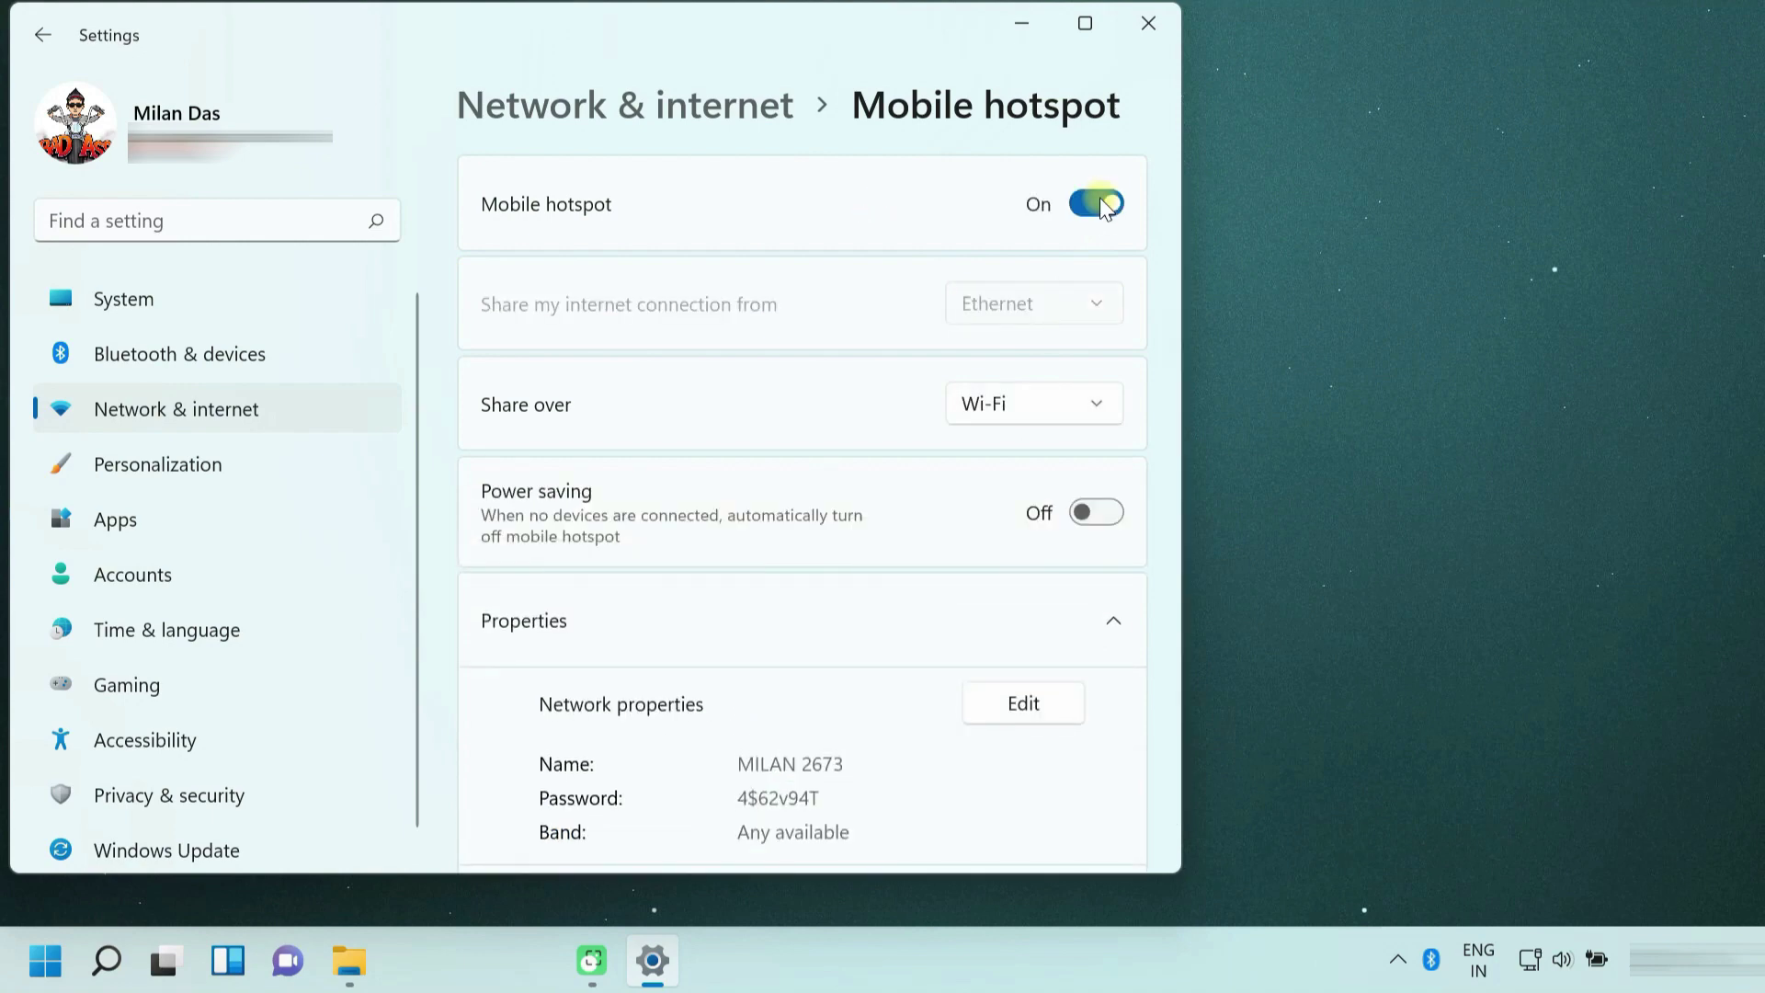
pyautogui.click(1038, 414)
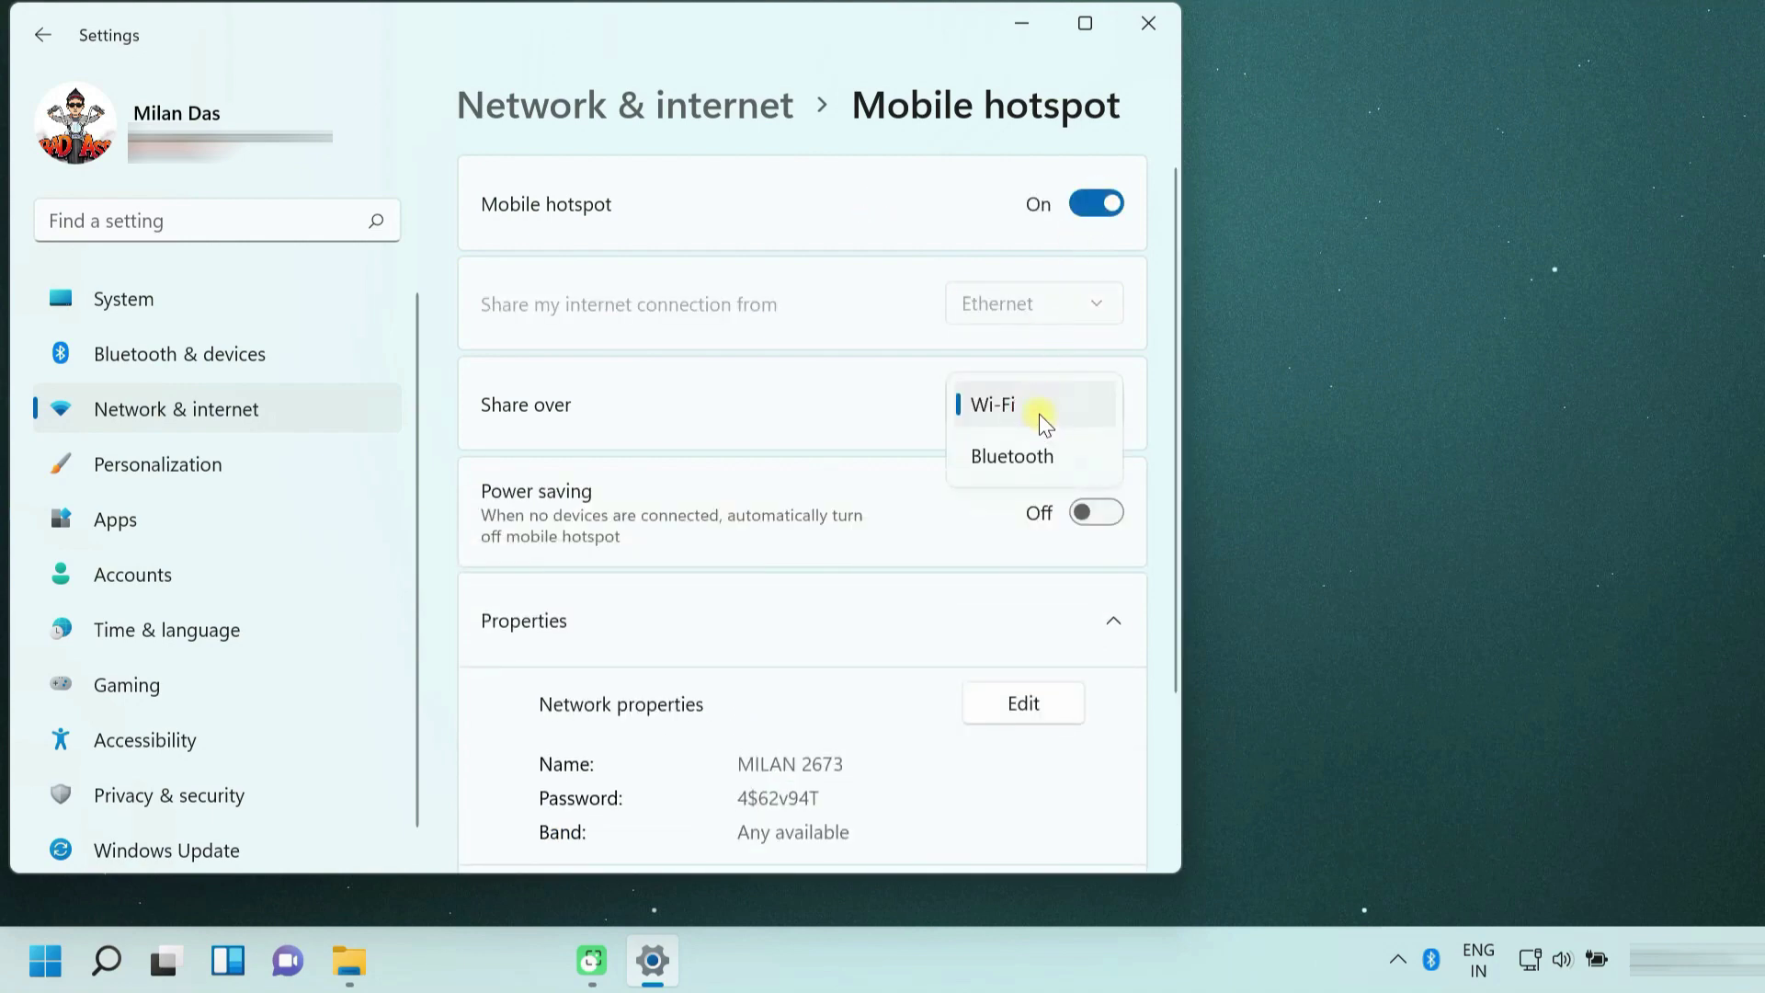
pyautogui.click(994, 462)
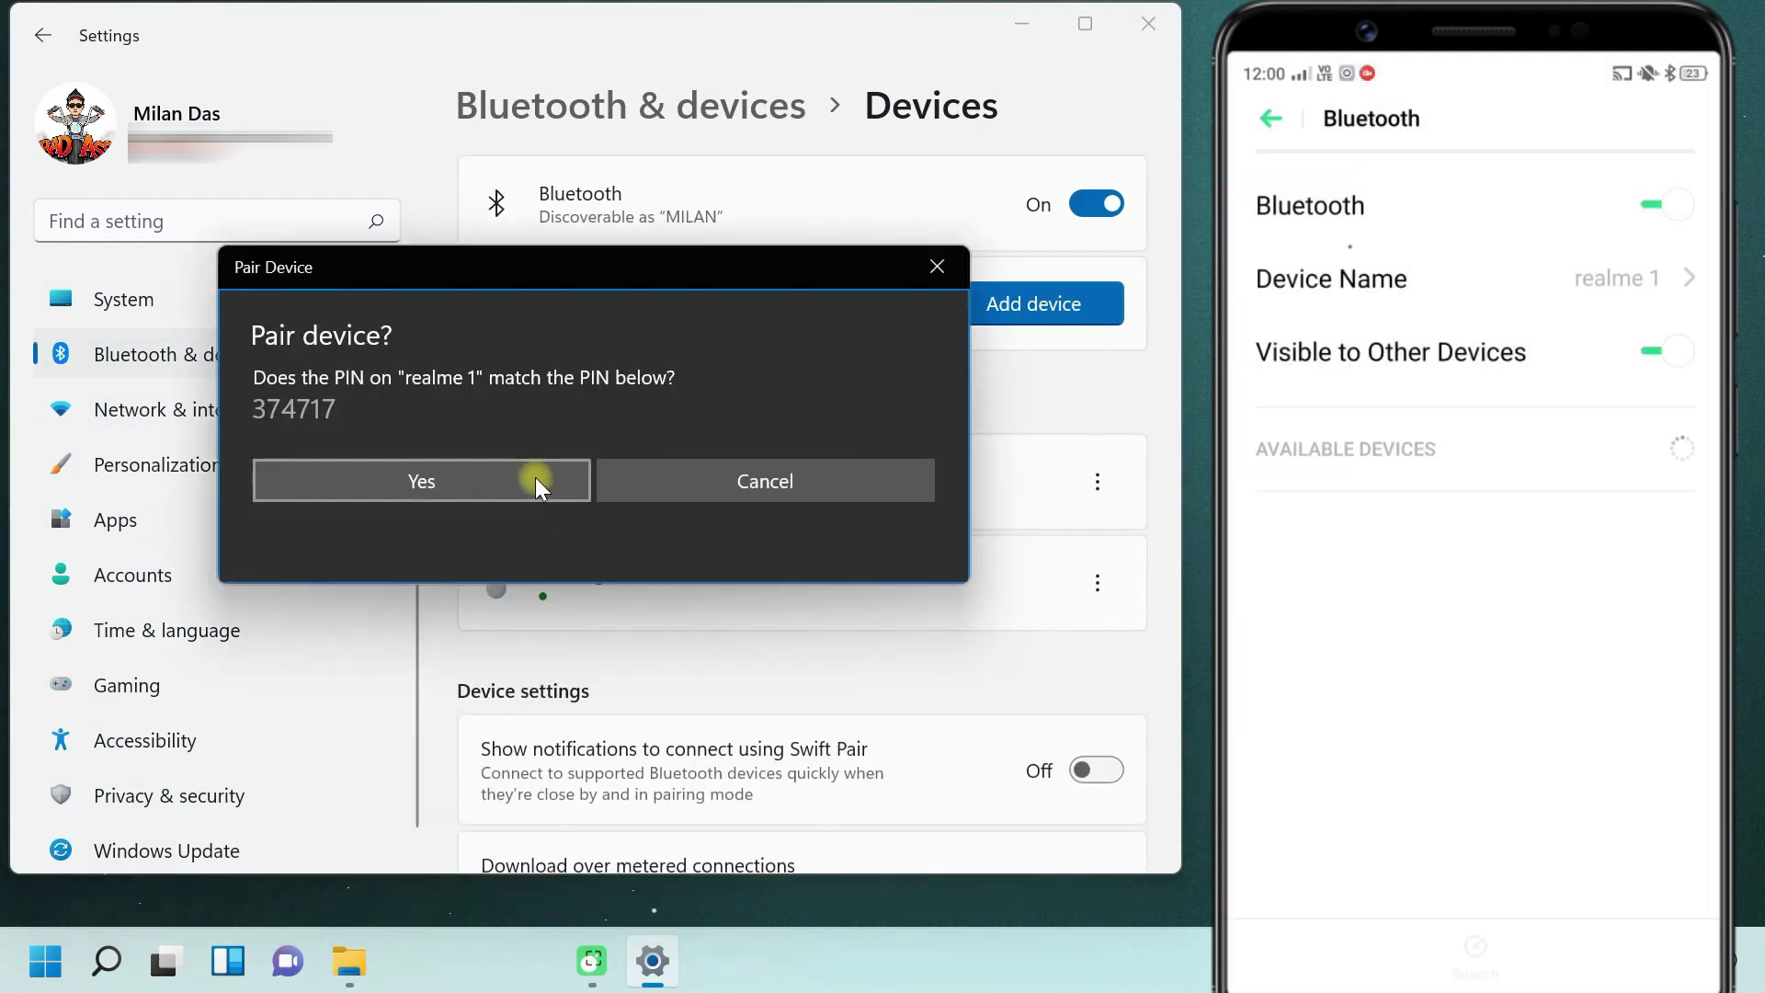
# Confirm the matching pairing PIN for realme 1 and close the success message.
pyautogui.click(535, 477)
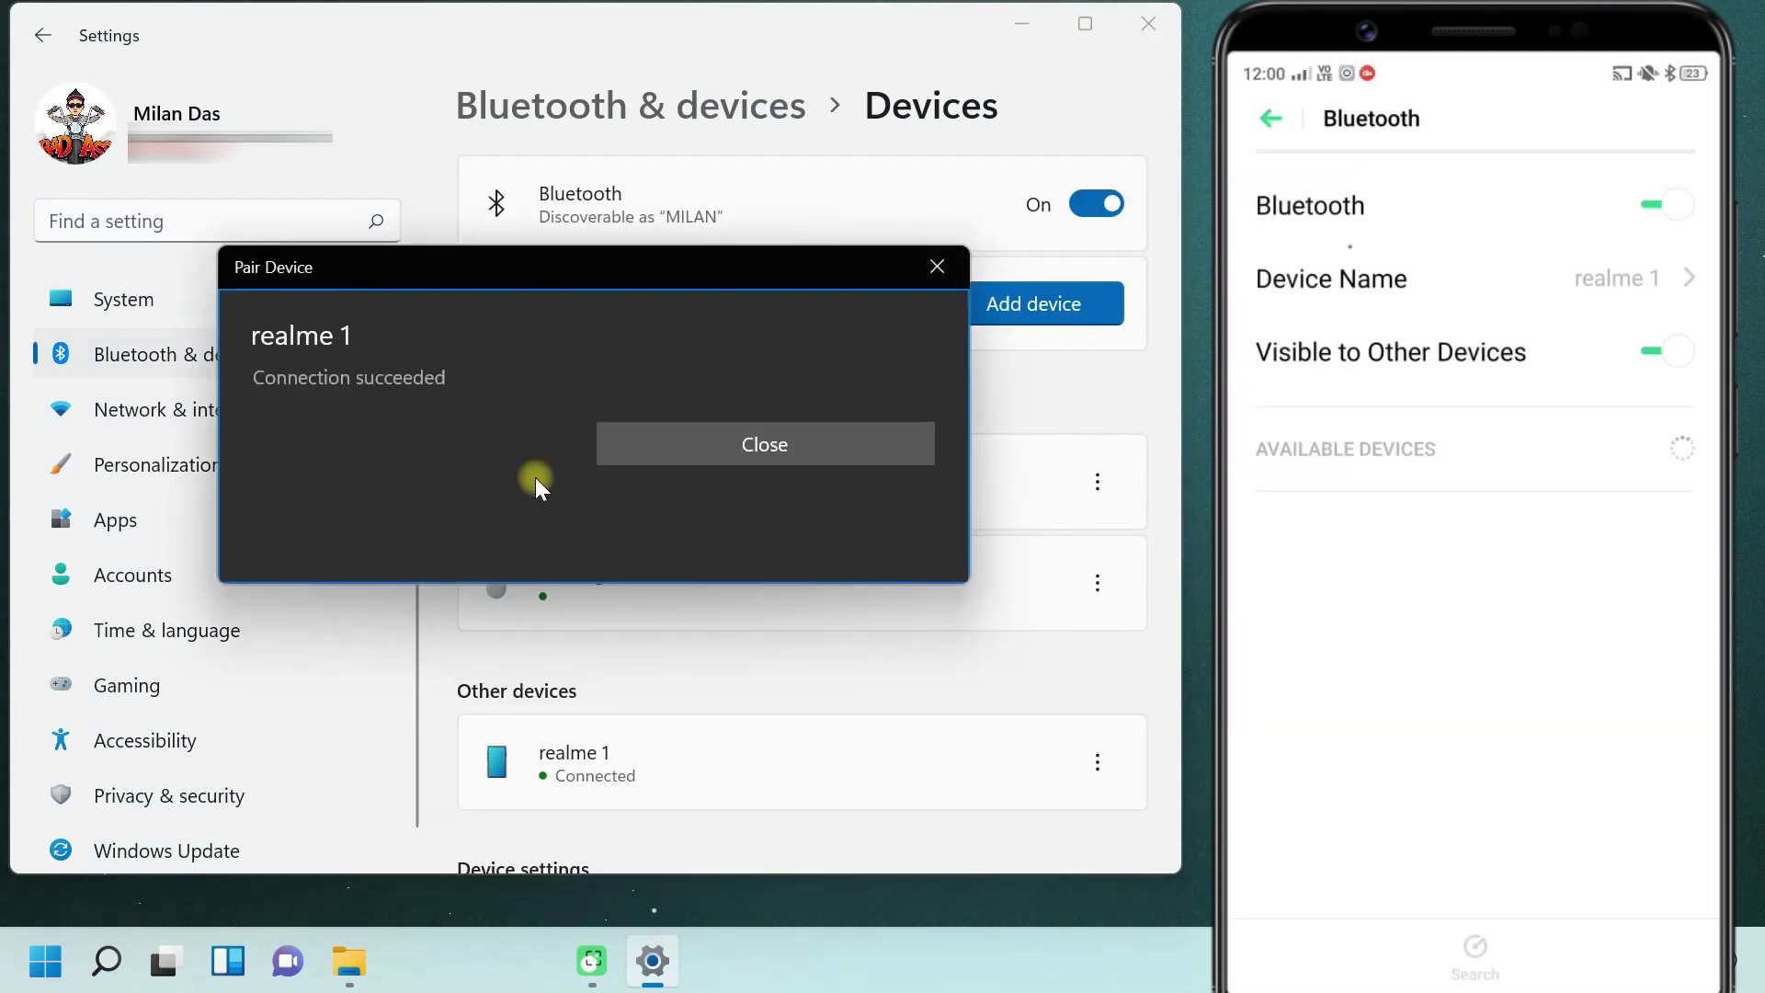
pyautogui.click(787, 447)
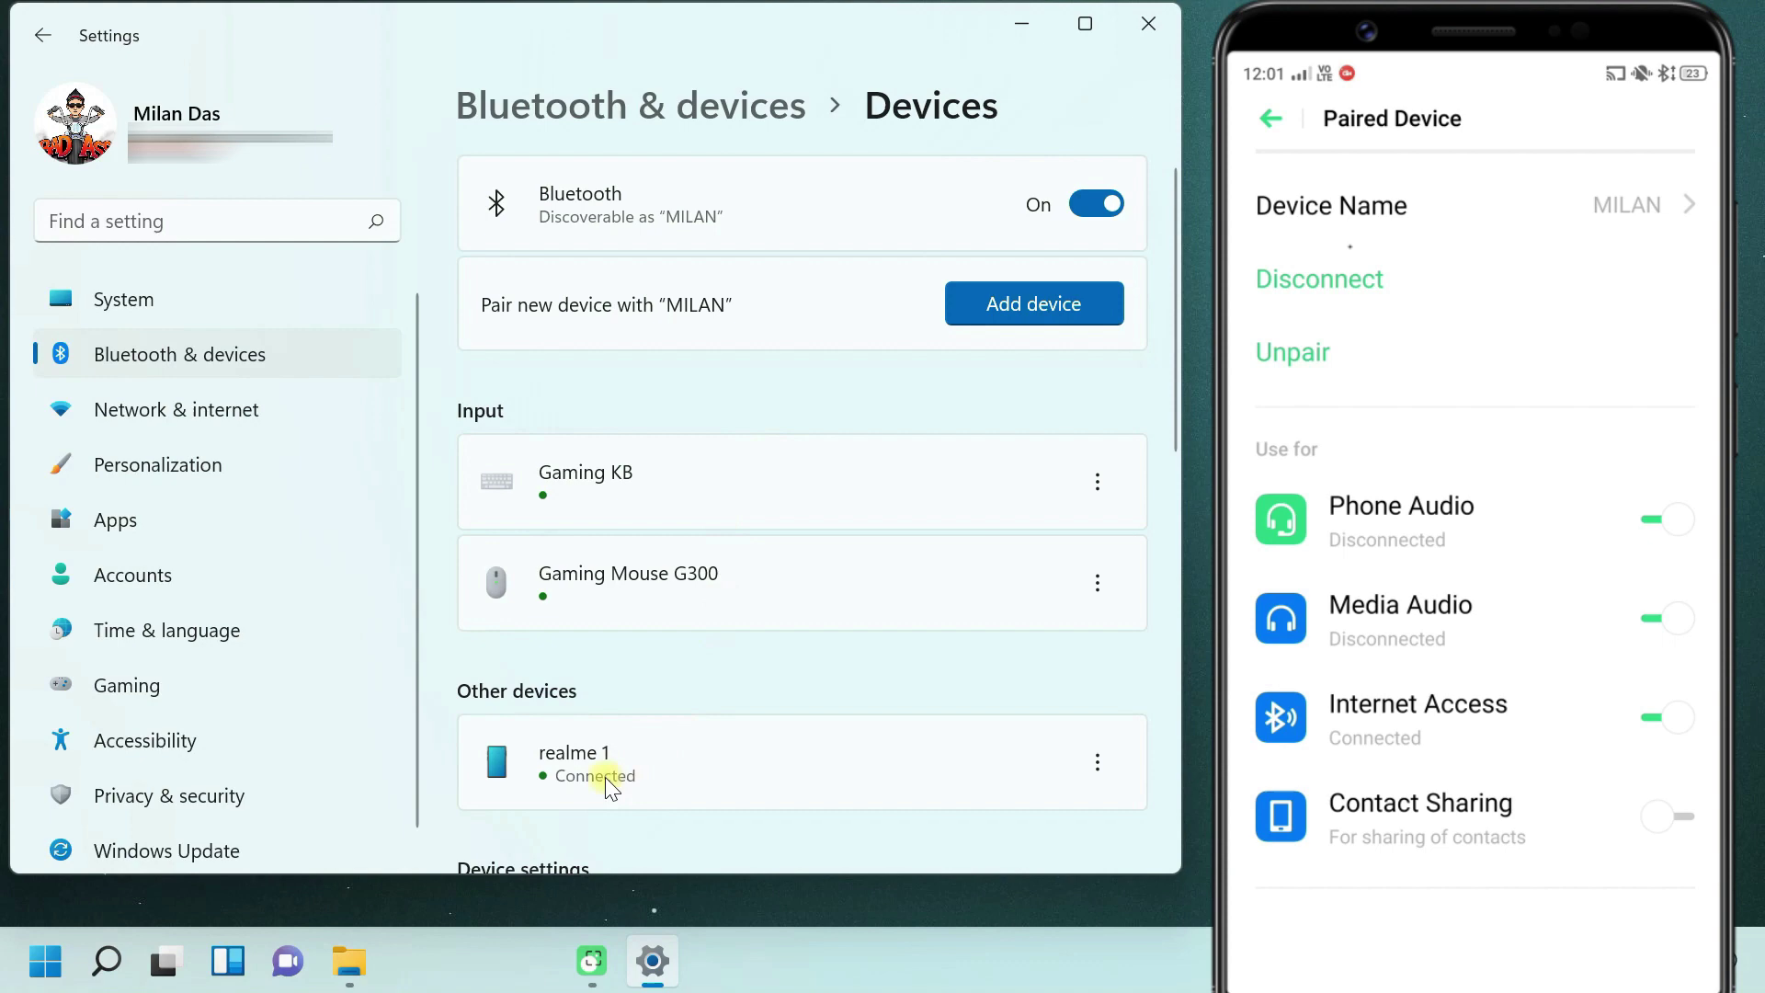
# Reopen Mobile hotspot and check the connected phone's IP address 192.168.138.172.
pyautogui.click(224, 418)
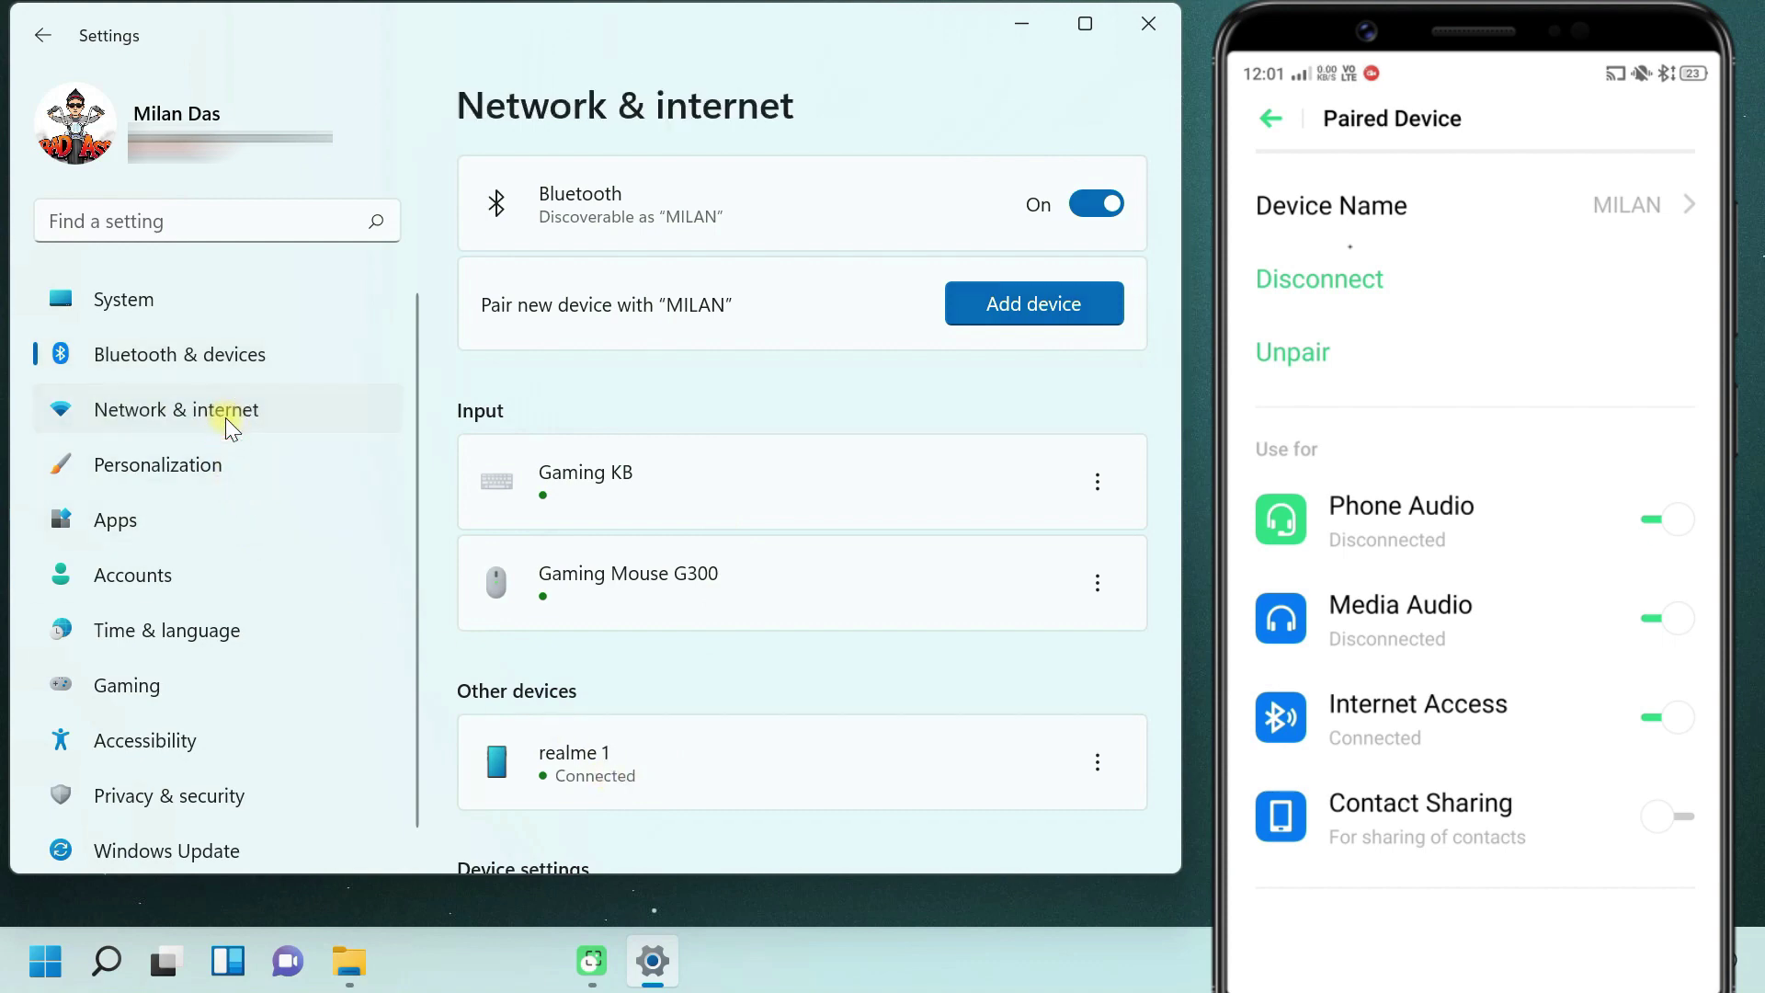
pyautogui.click(588, 760)
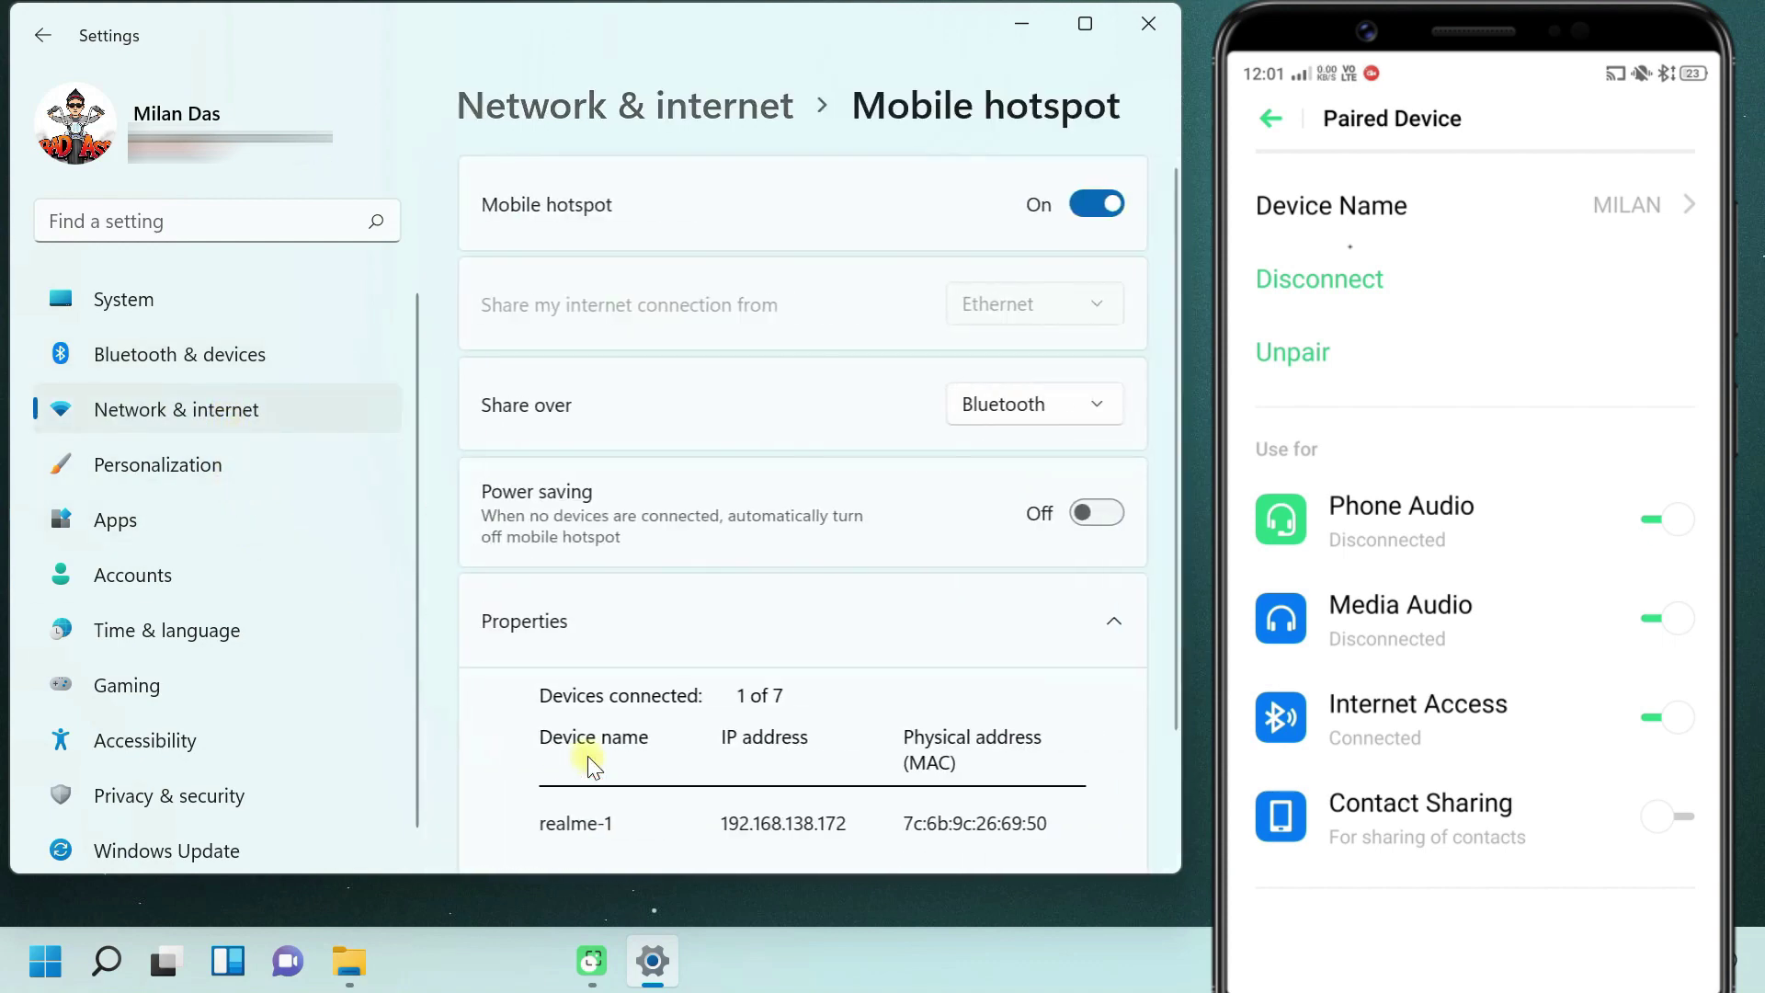
pyautogui.moveTo(1172, 476); pyautogui.dragTo(1176, 574)
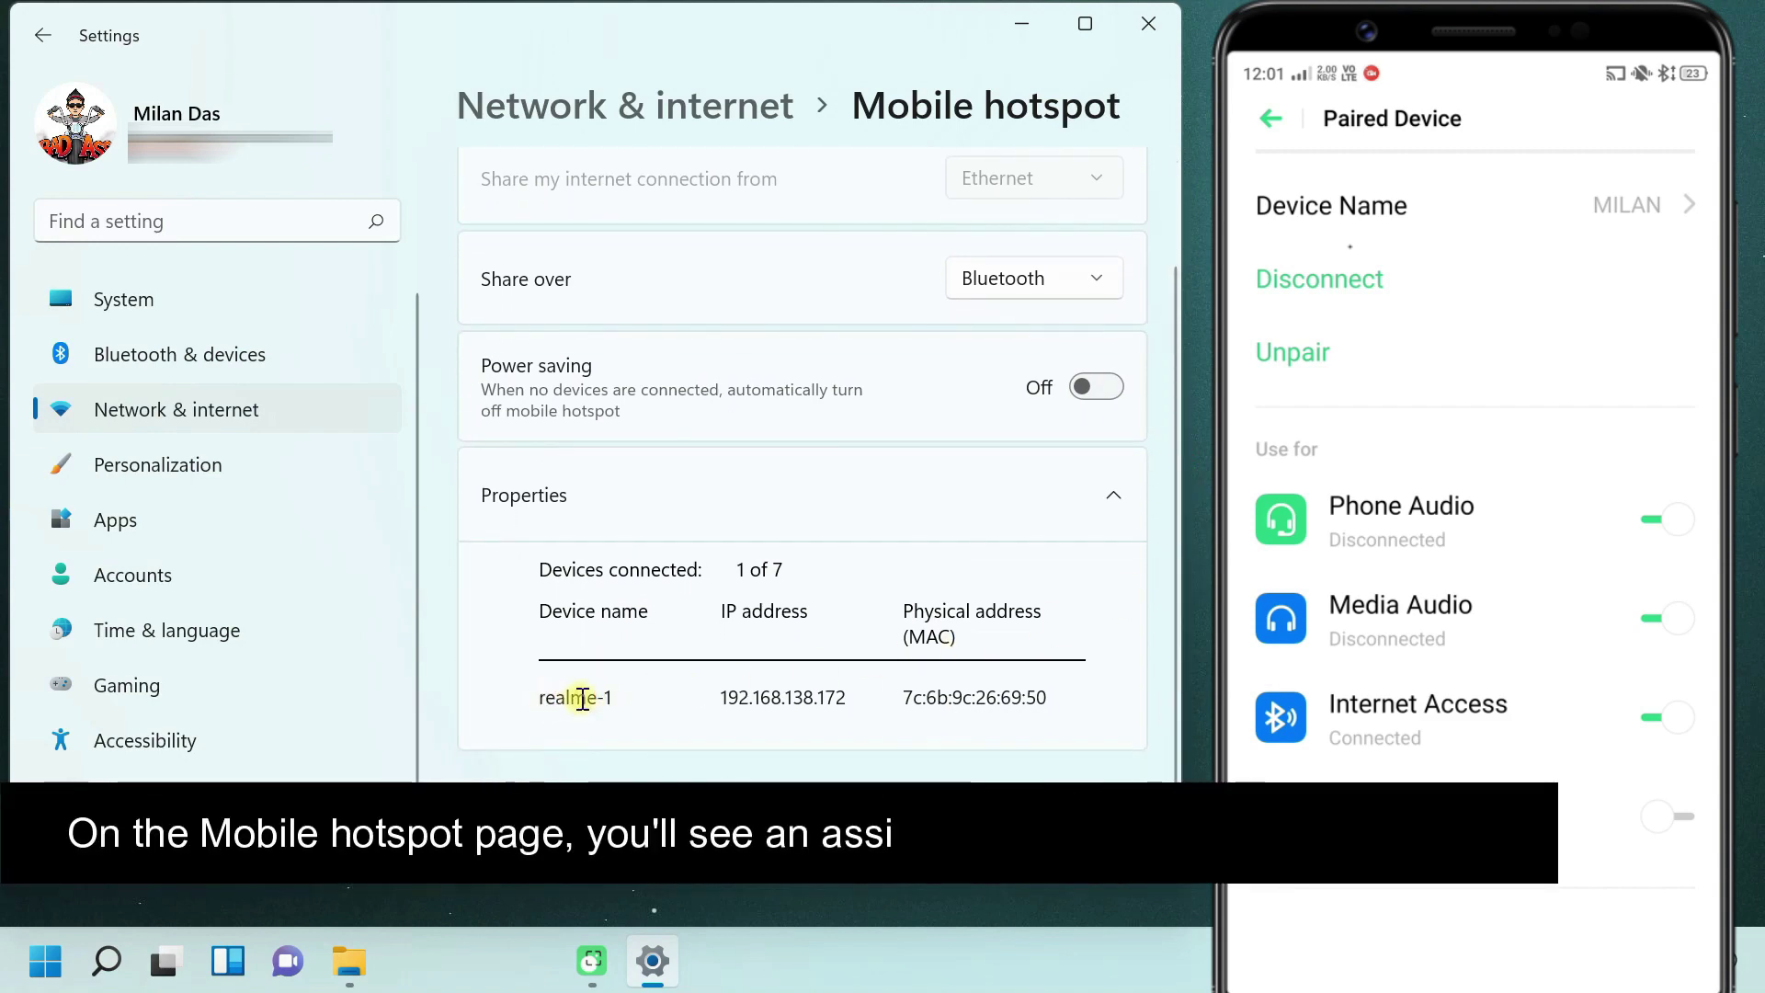
pyautogui.moveTo(721, 697); pyautogui.dragTo(847, 697)
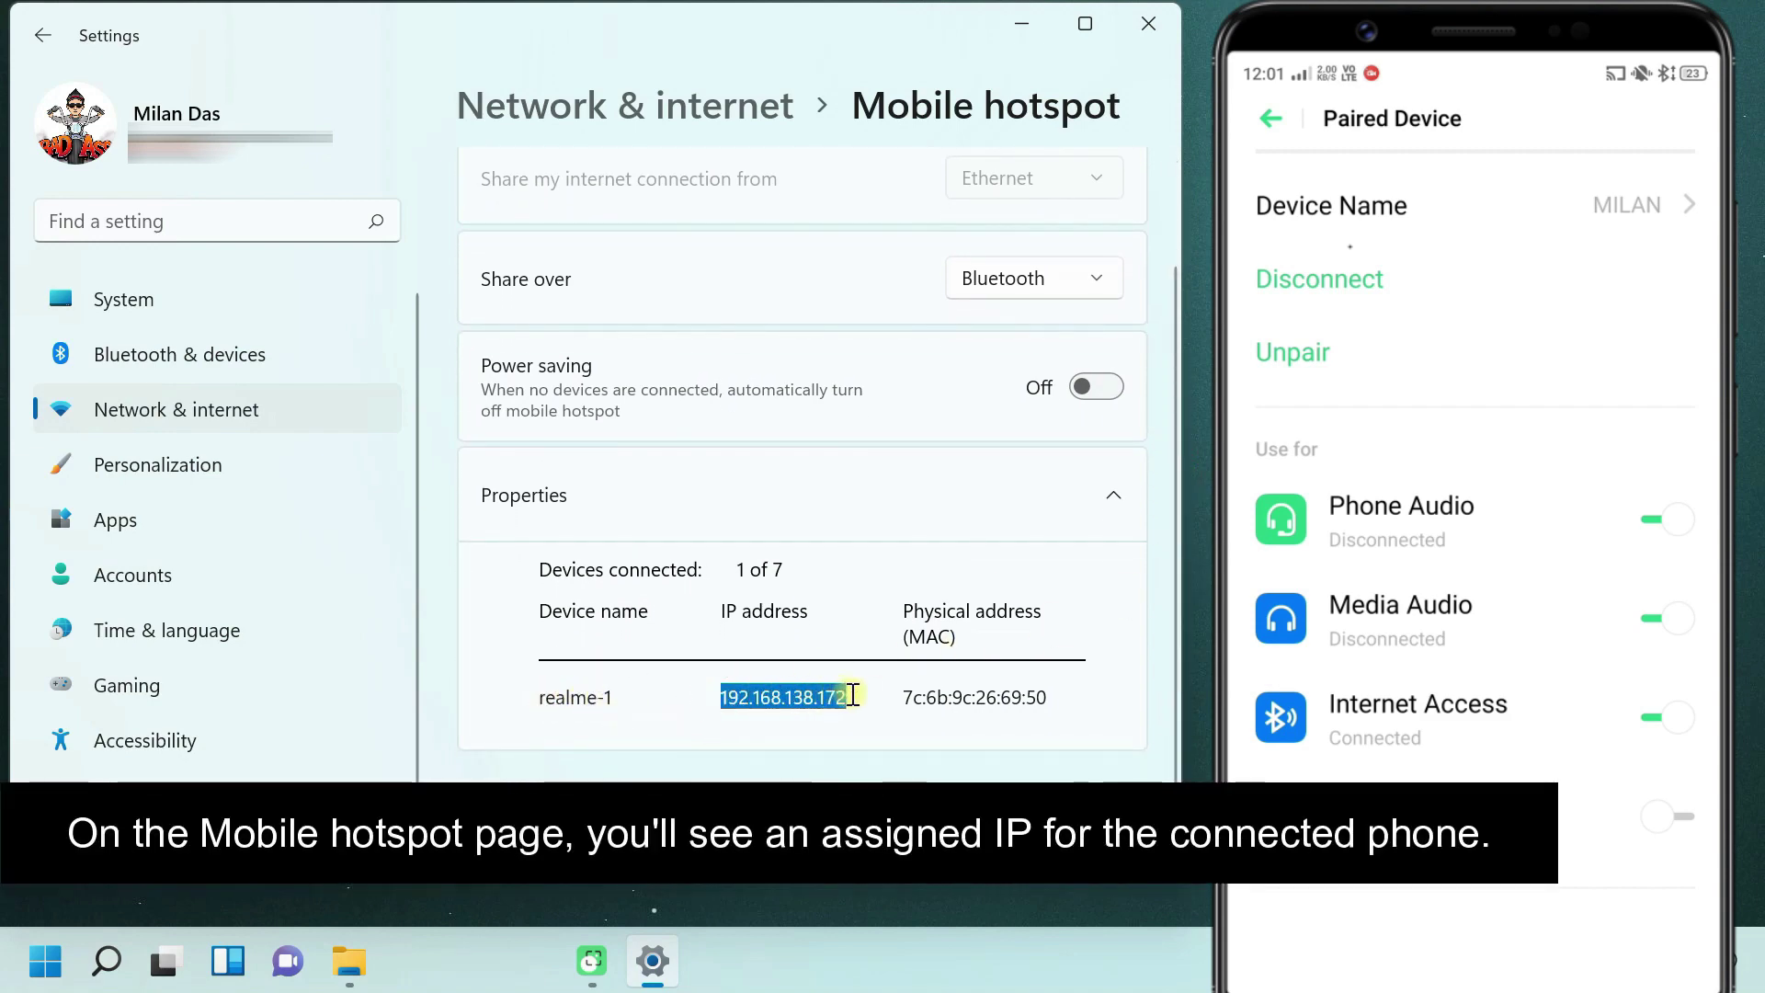
pyautogui.click(752, 726)
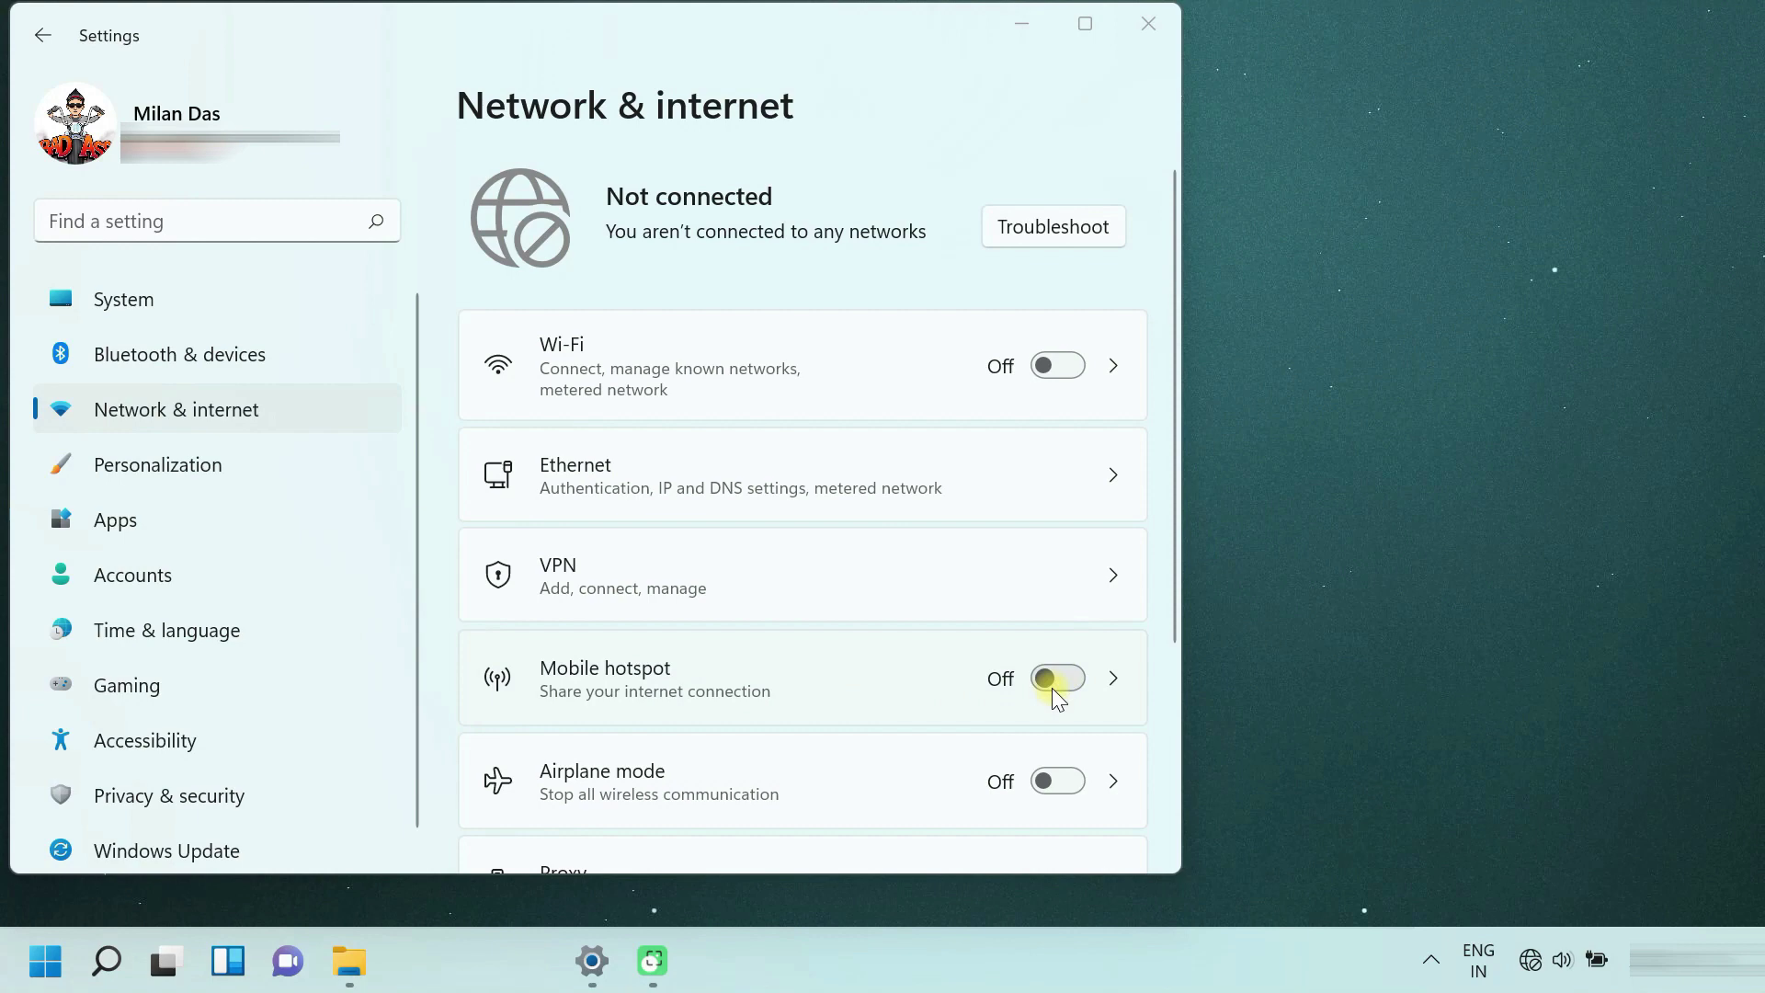
# Join a Personal Area Network from the Bluetooth tray icon and connect to realme 1 as an access point.
pyautogui.click(1431, 960)
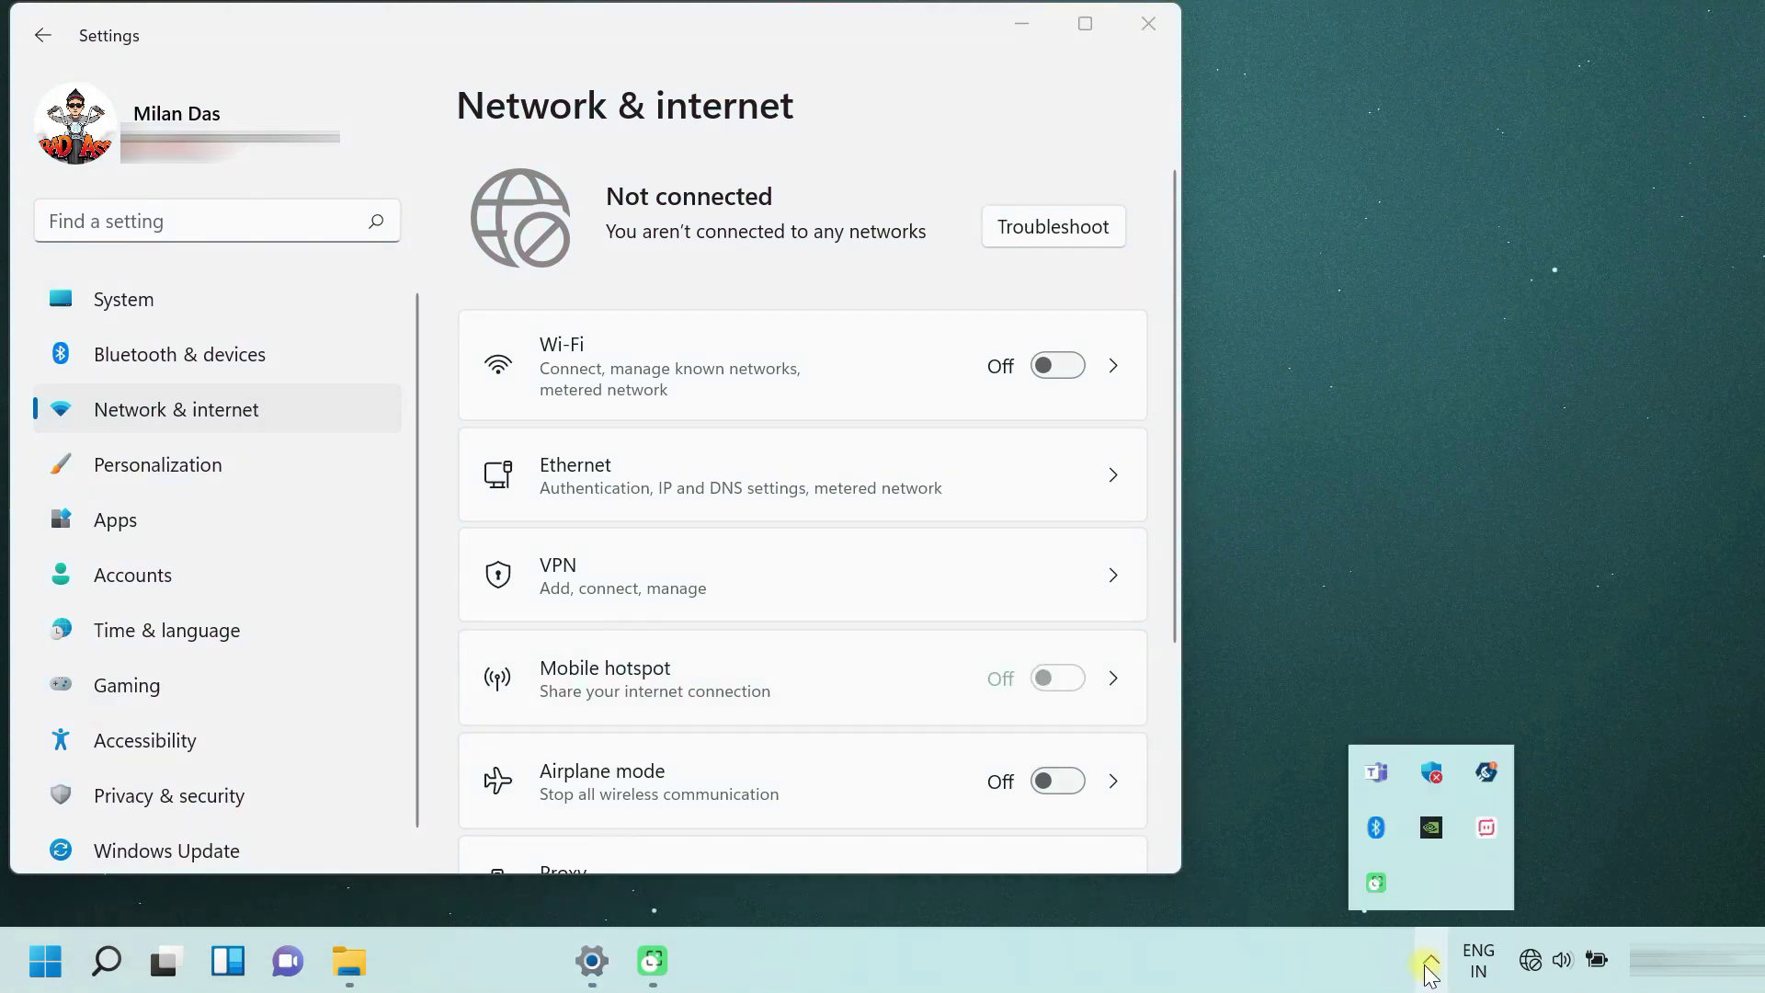
pyautogui.rightClick(1376, 828)
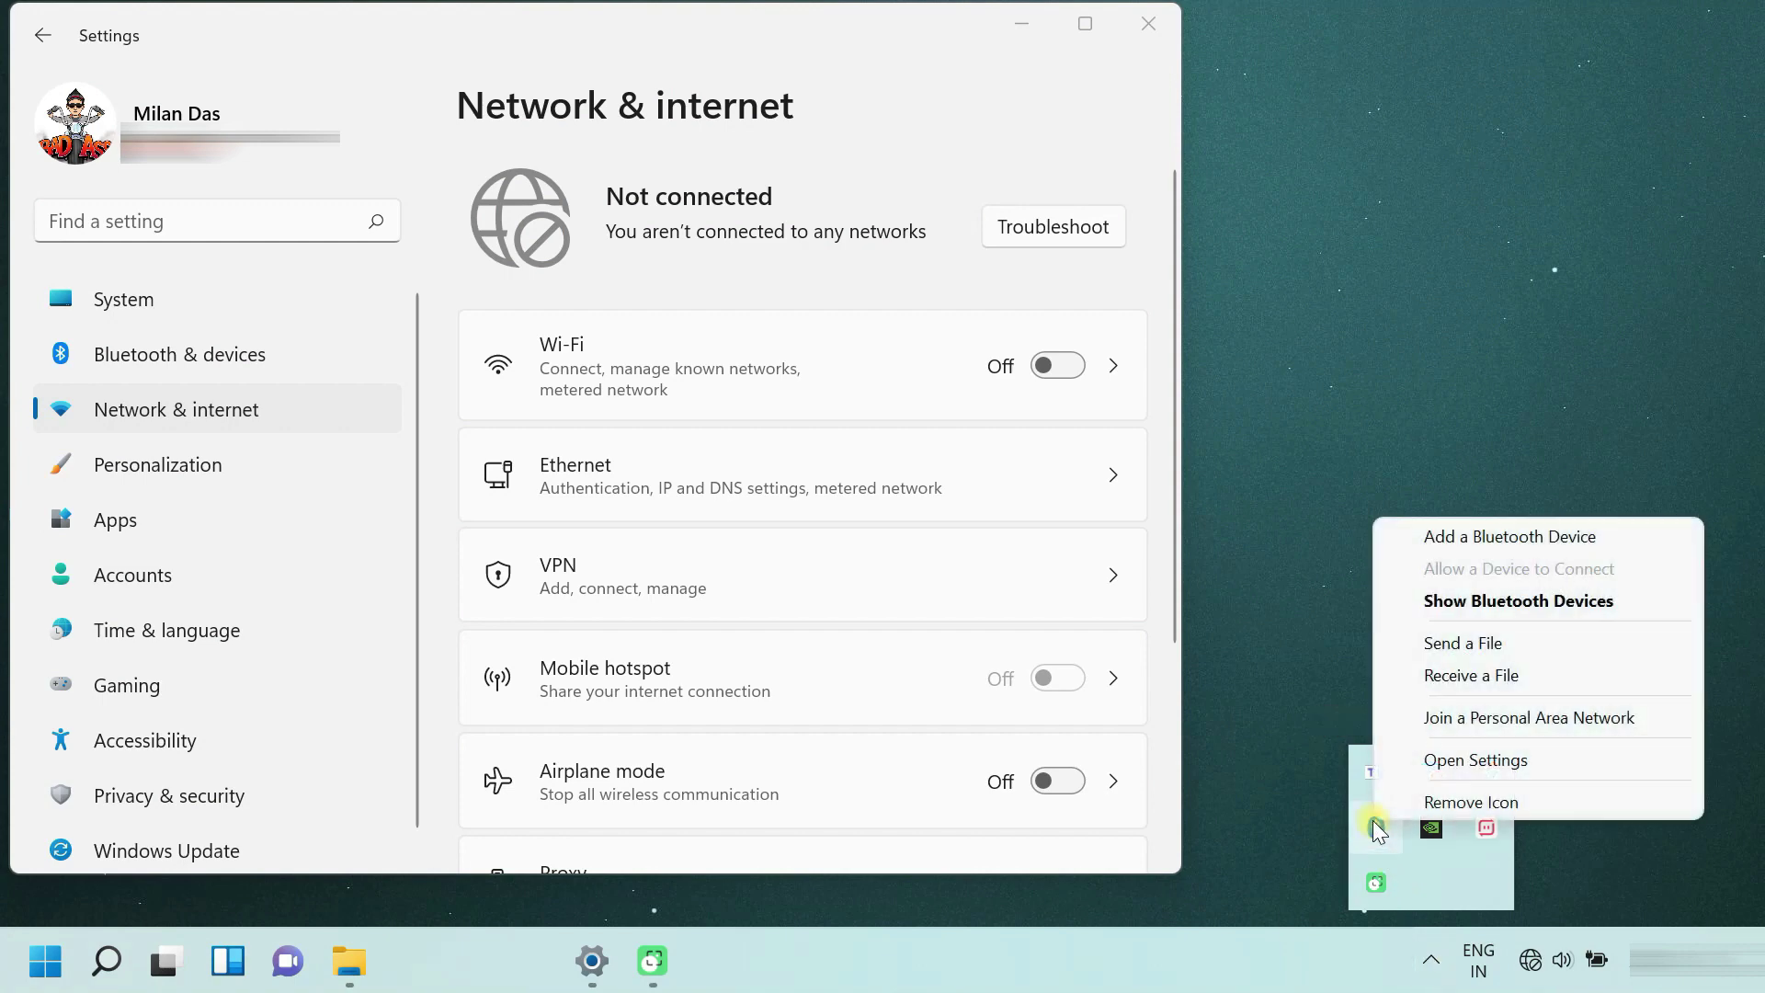
pyautogui.click(1487, 719)
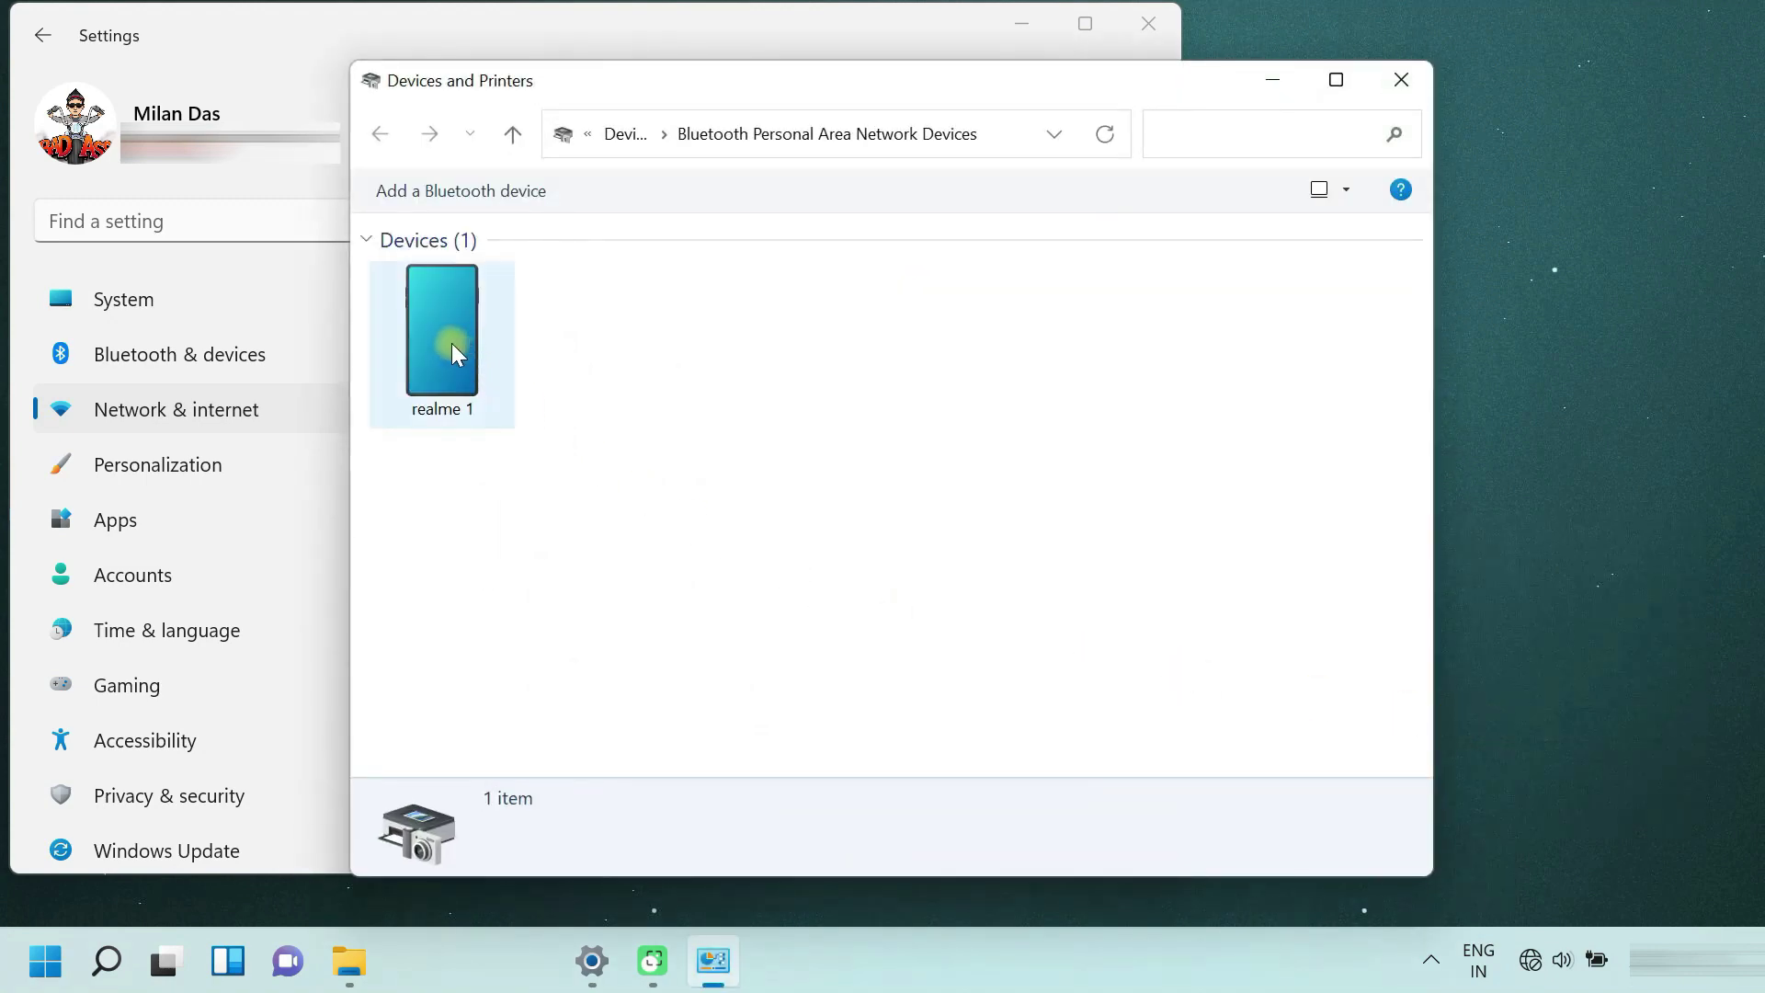
pyautogui.rightClick(450, 344)
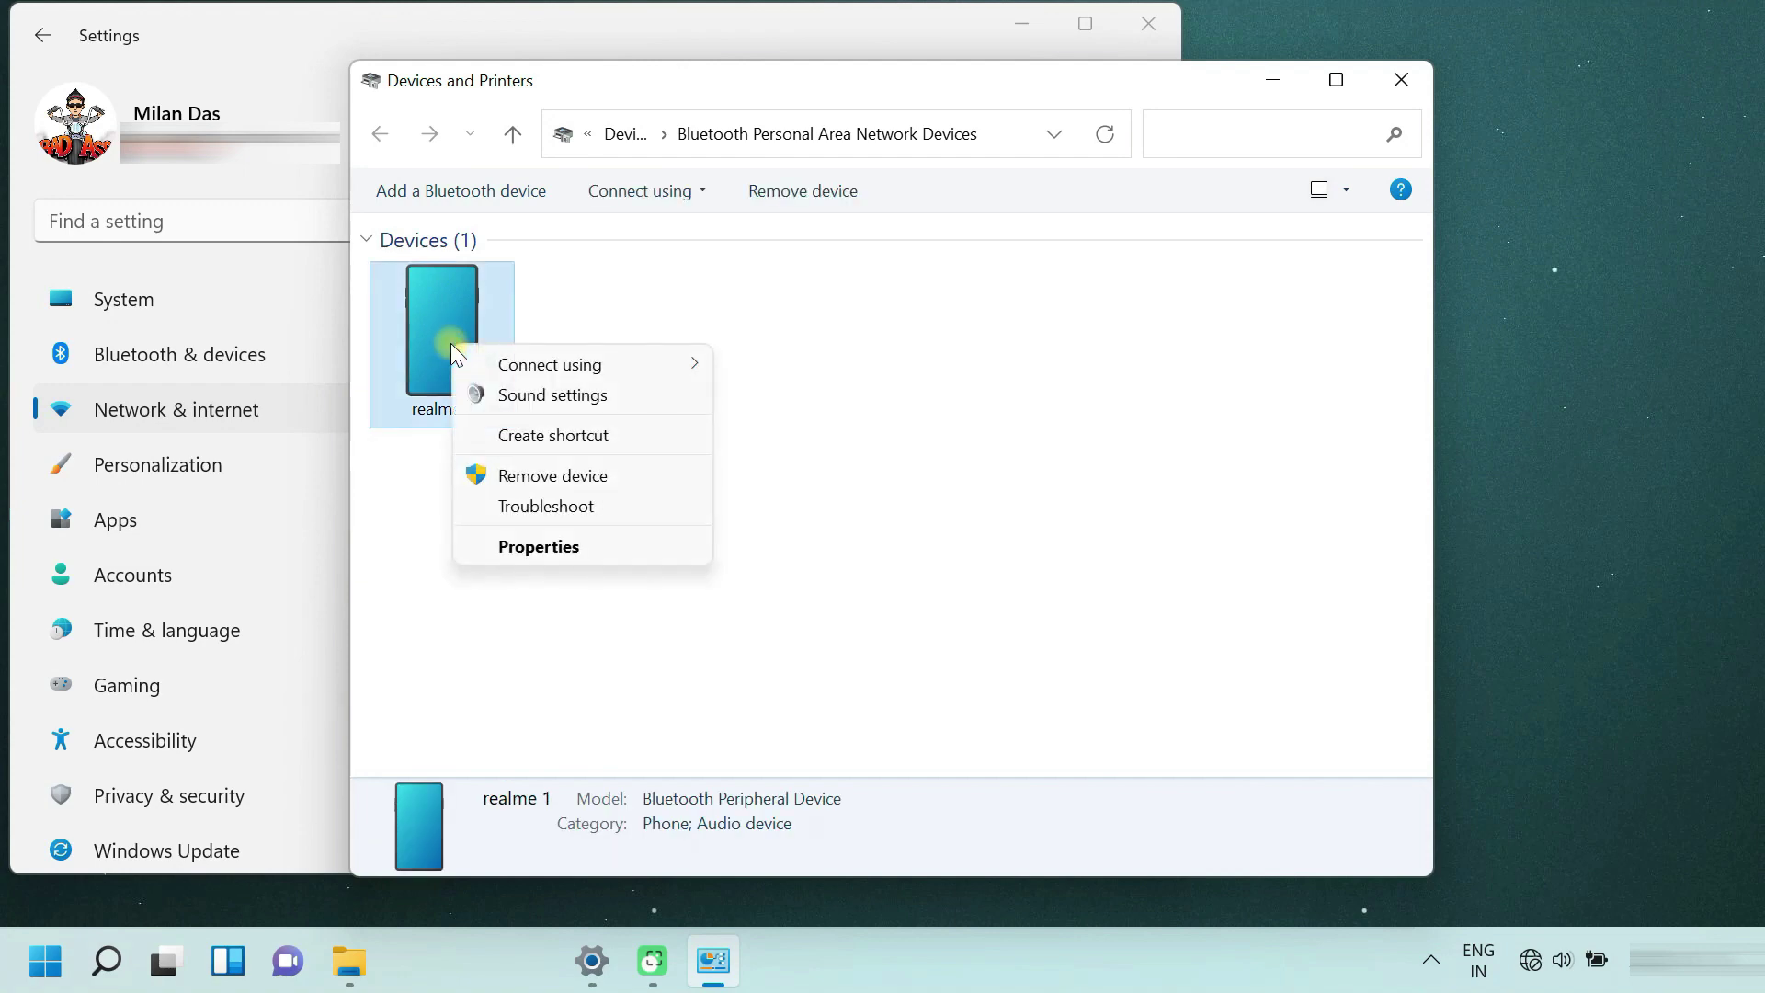
pyautogui.moveTo(599, 364)
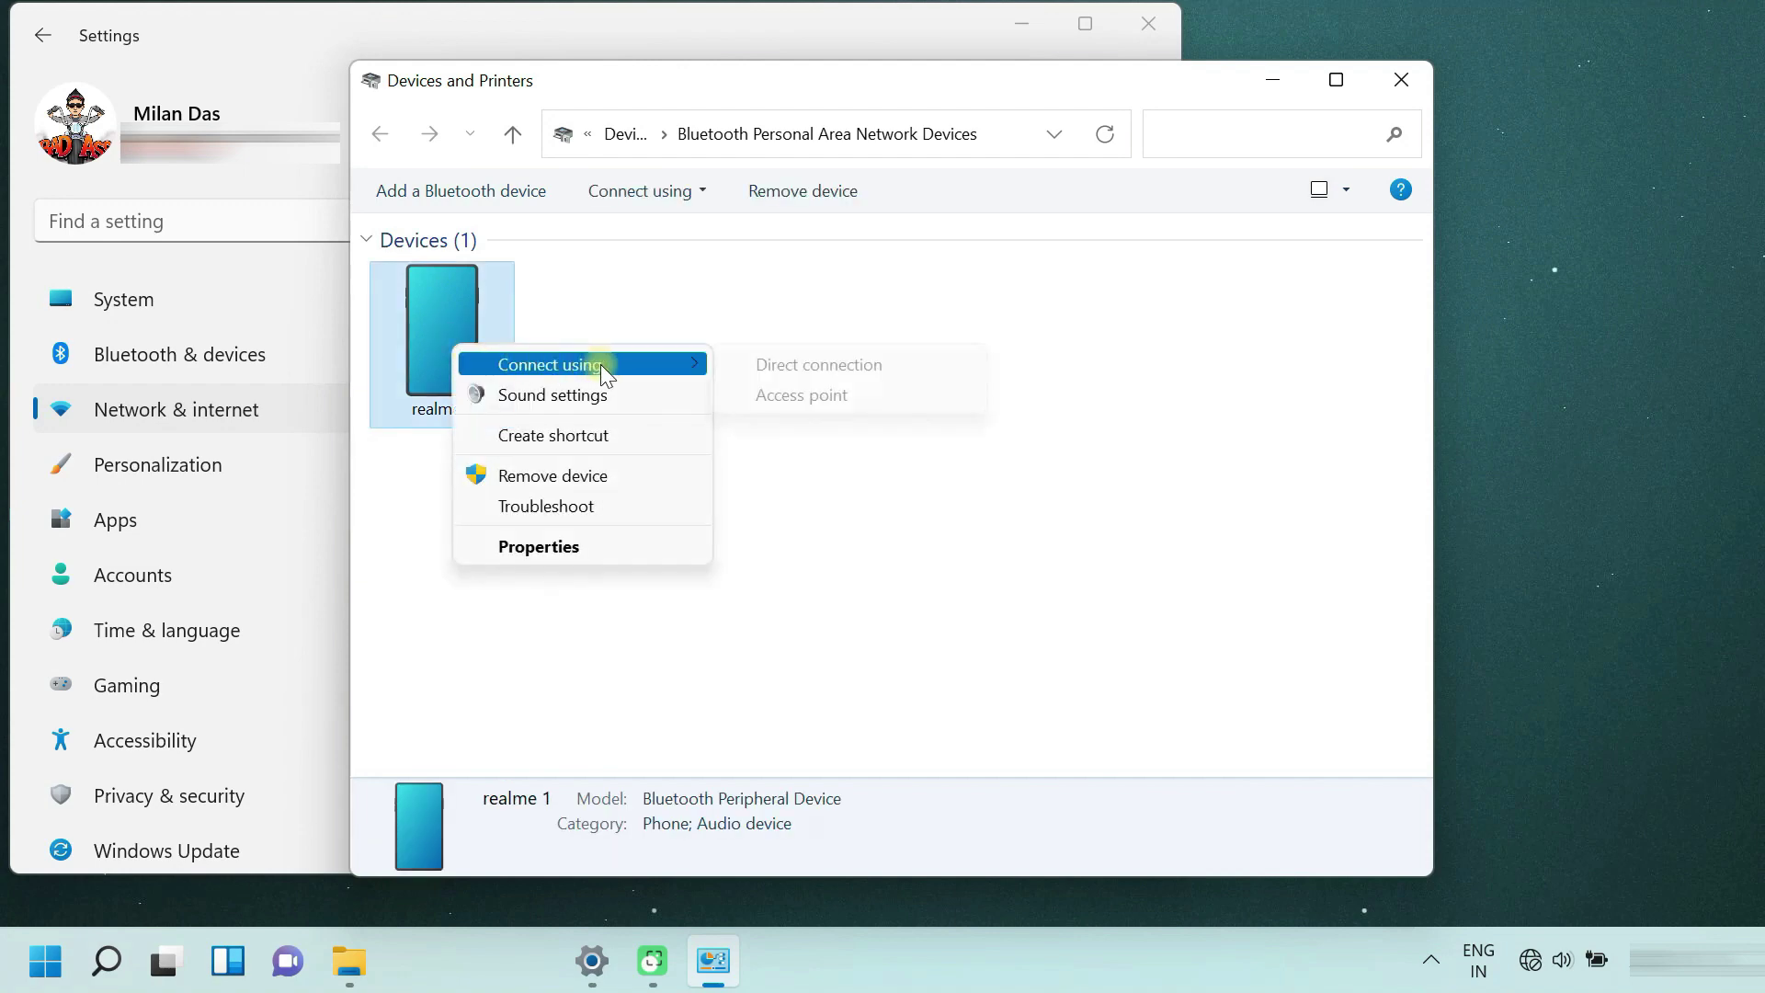
pyautogui.click(795, 397)
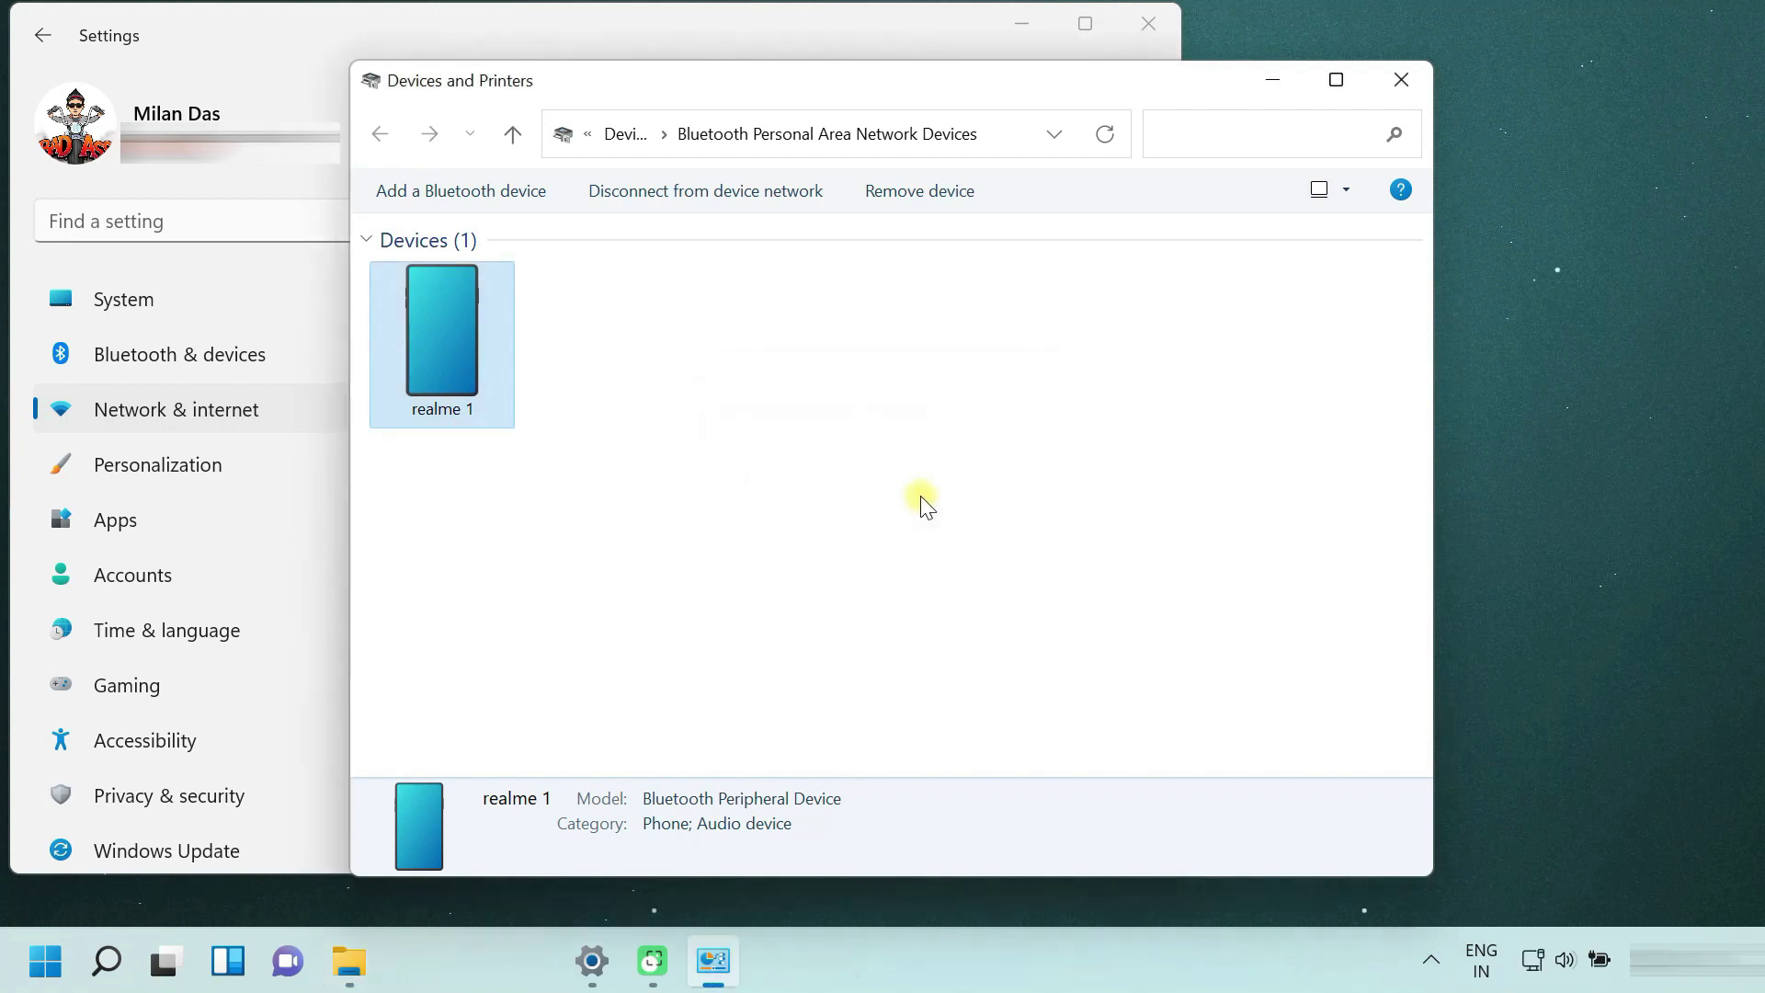
# Maximize Settings and review the Ethernet connection details on Network & internet.
pyautogui.click(304, 406)
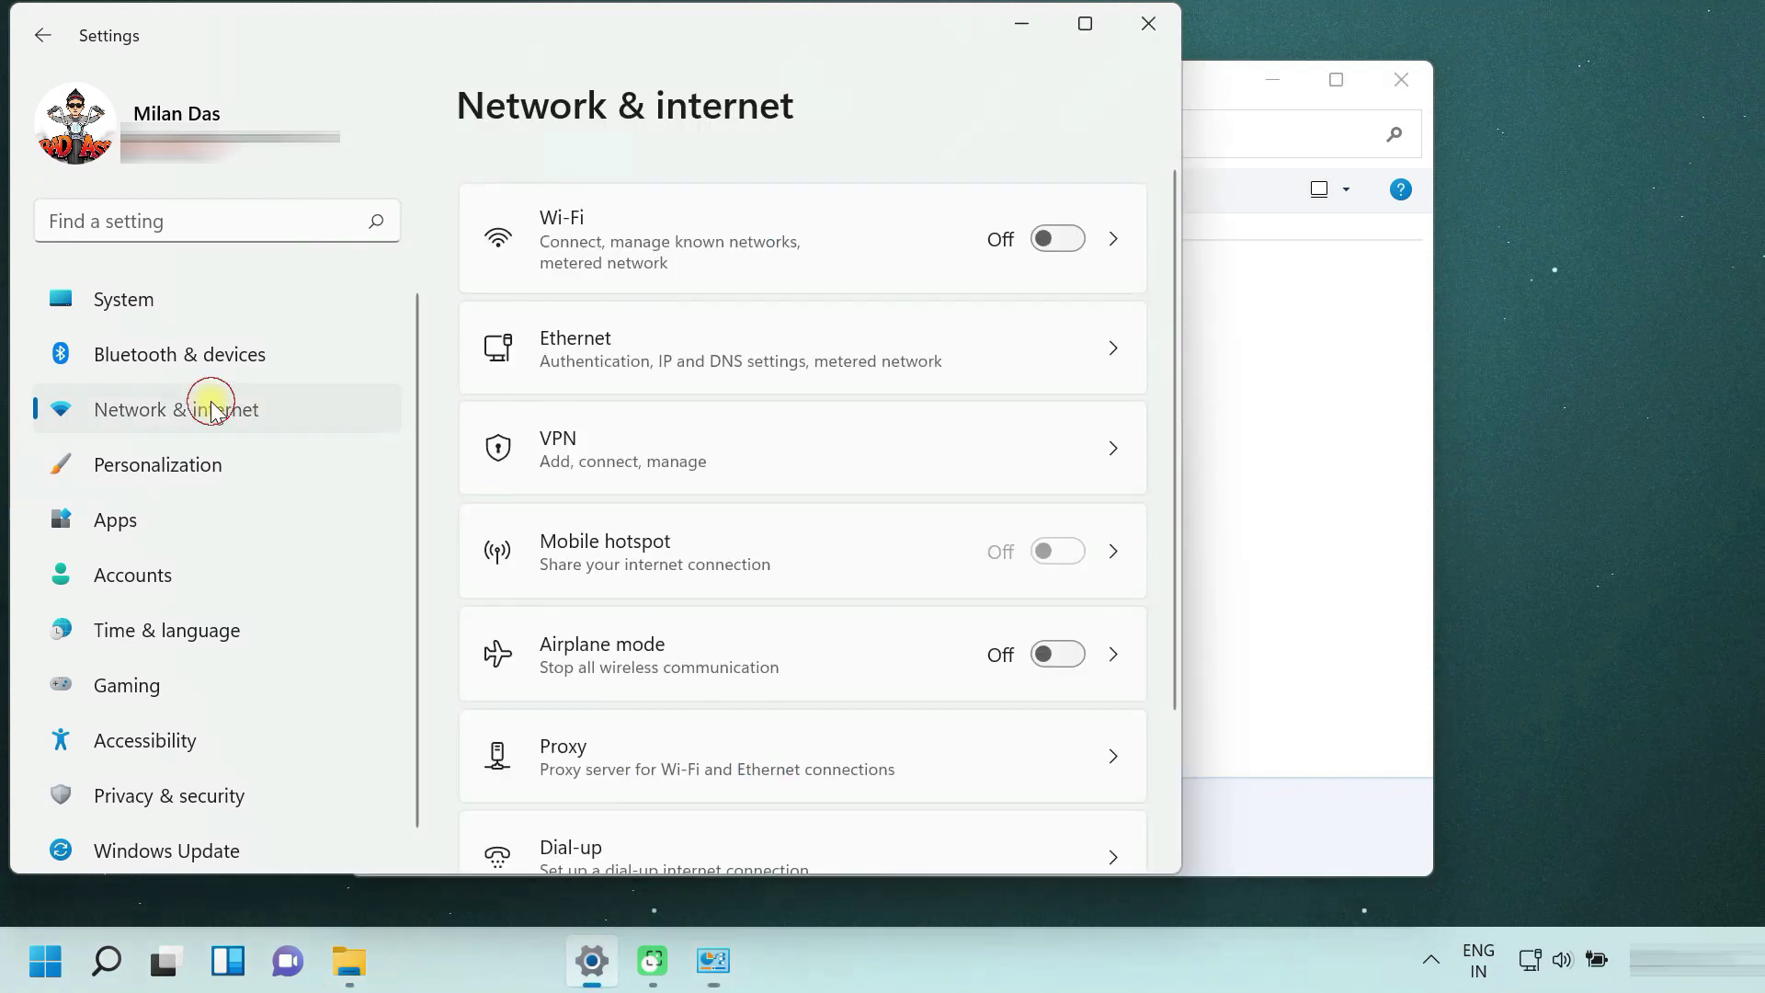
pyautogui.click(1087, 24)
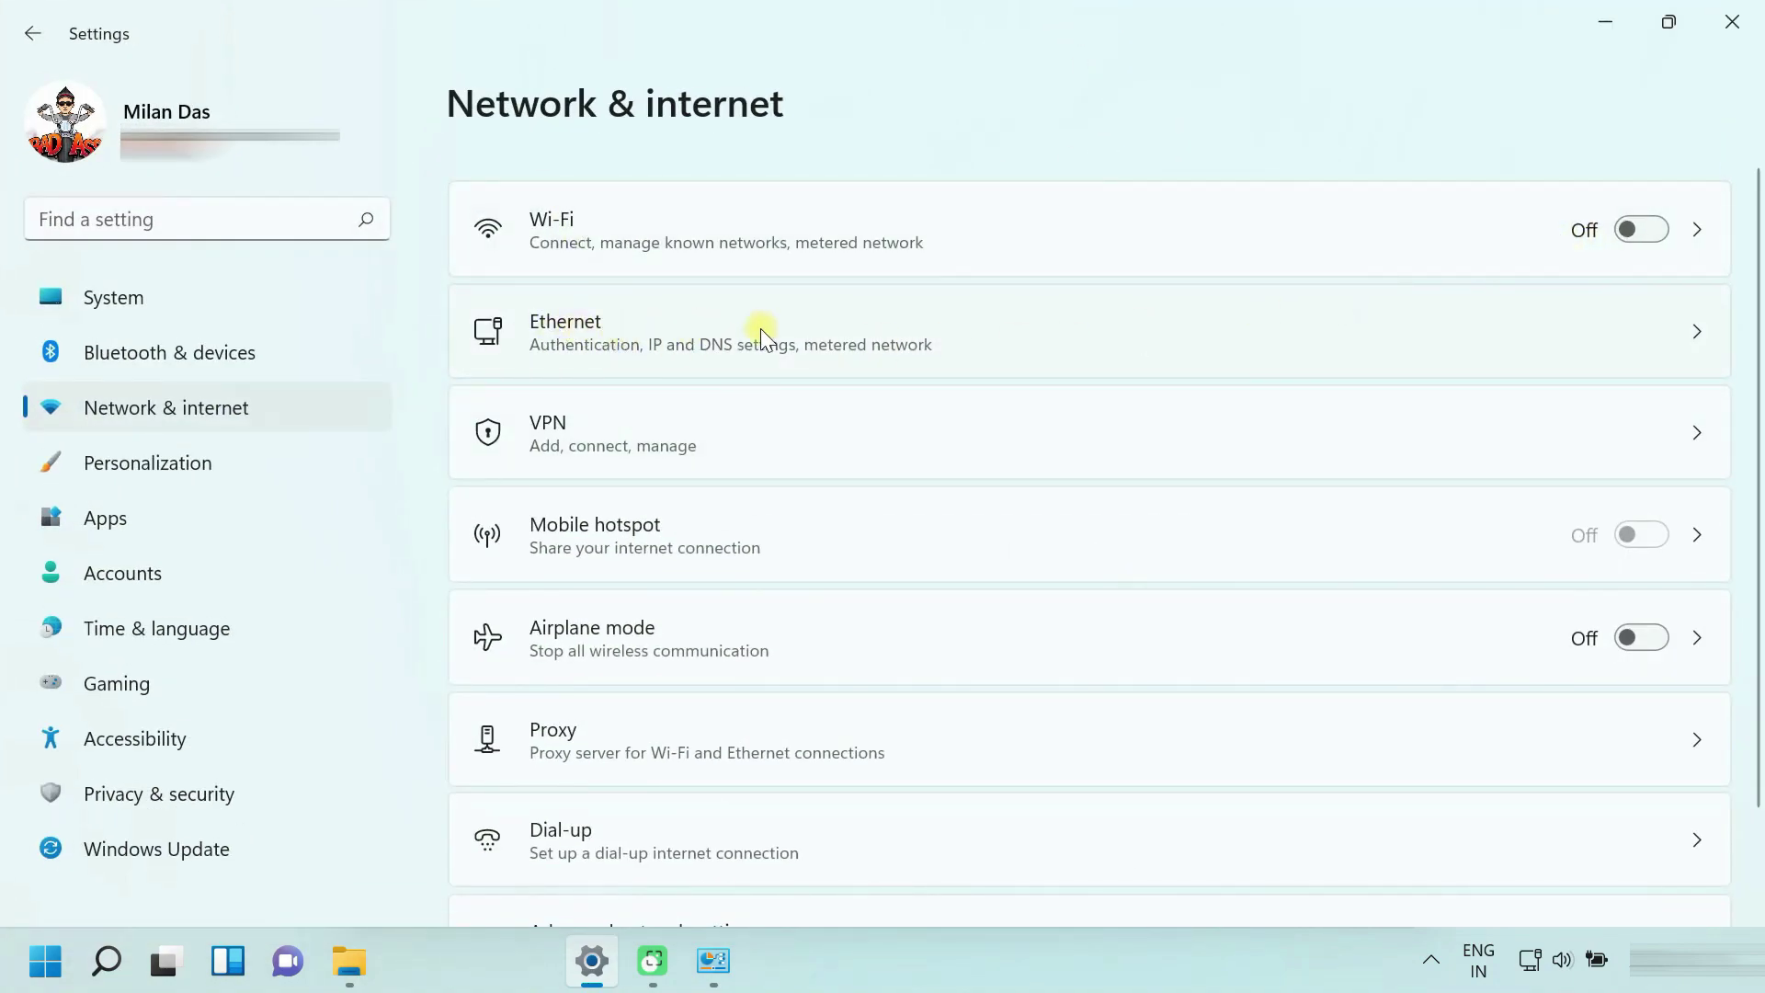
pyautogui.click(1674, 343)
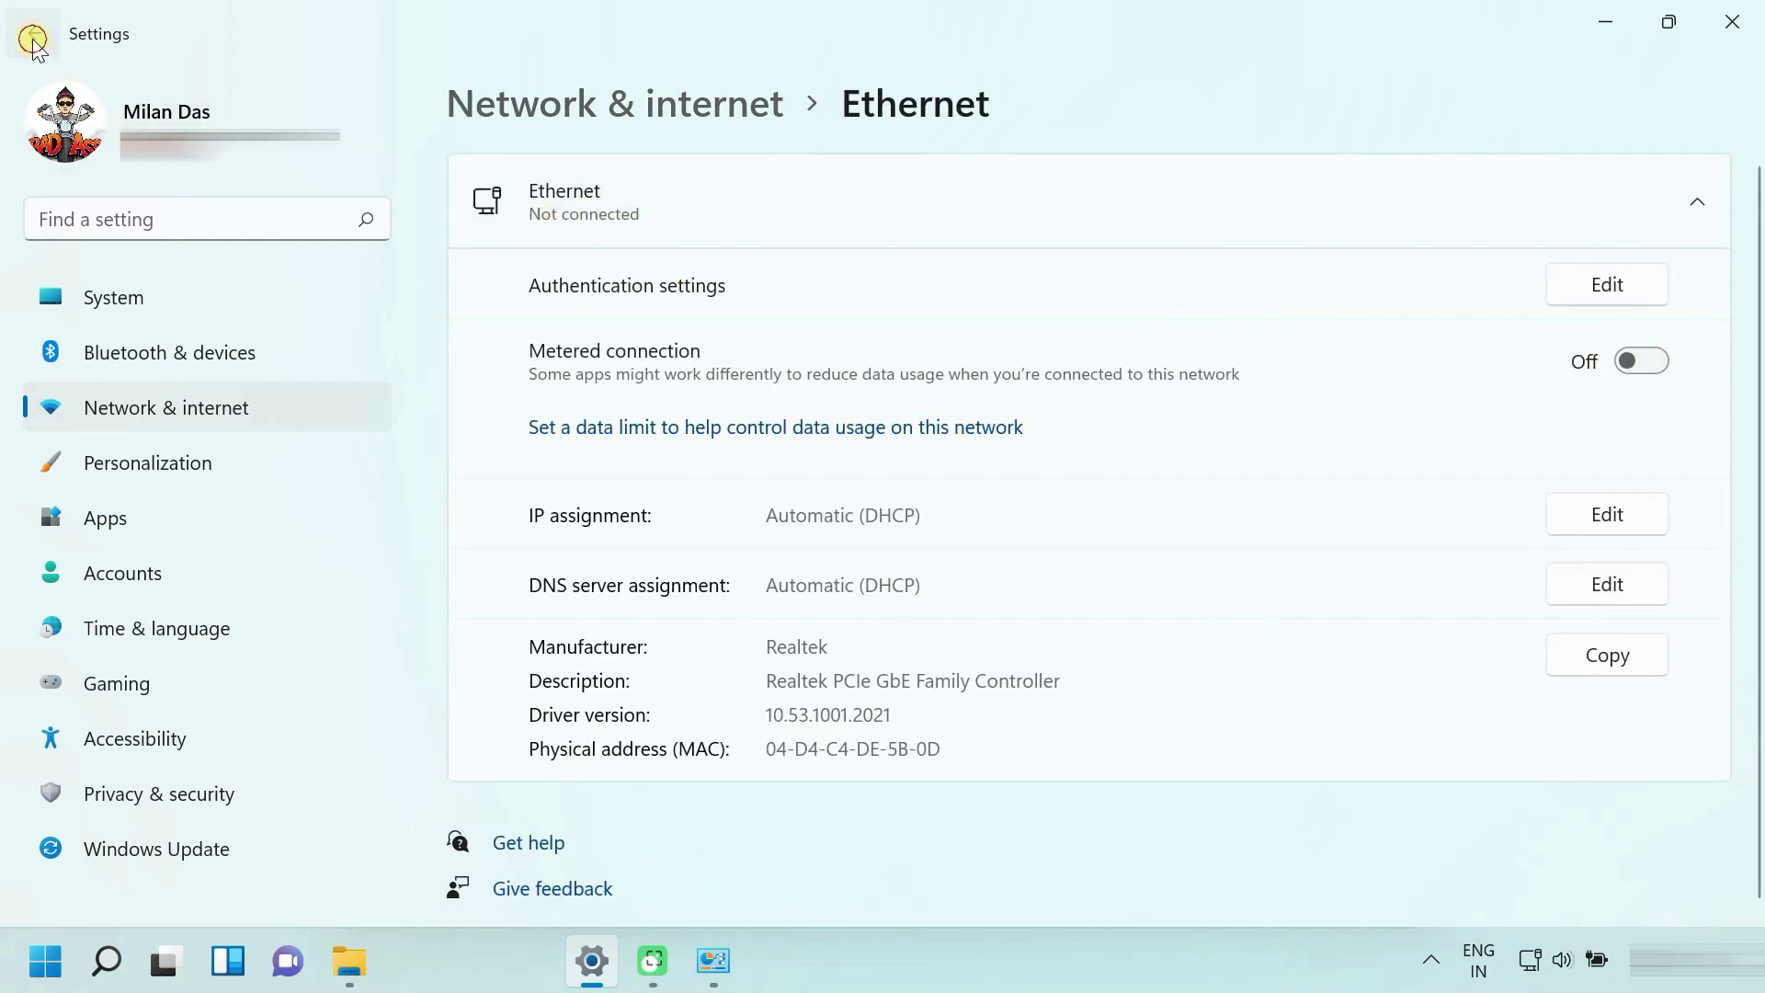
pyautogui.click(32, 36)
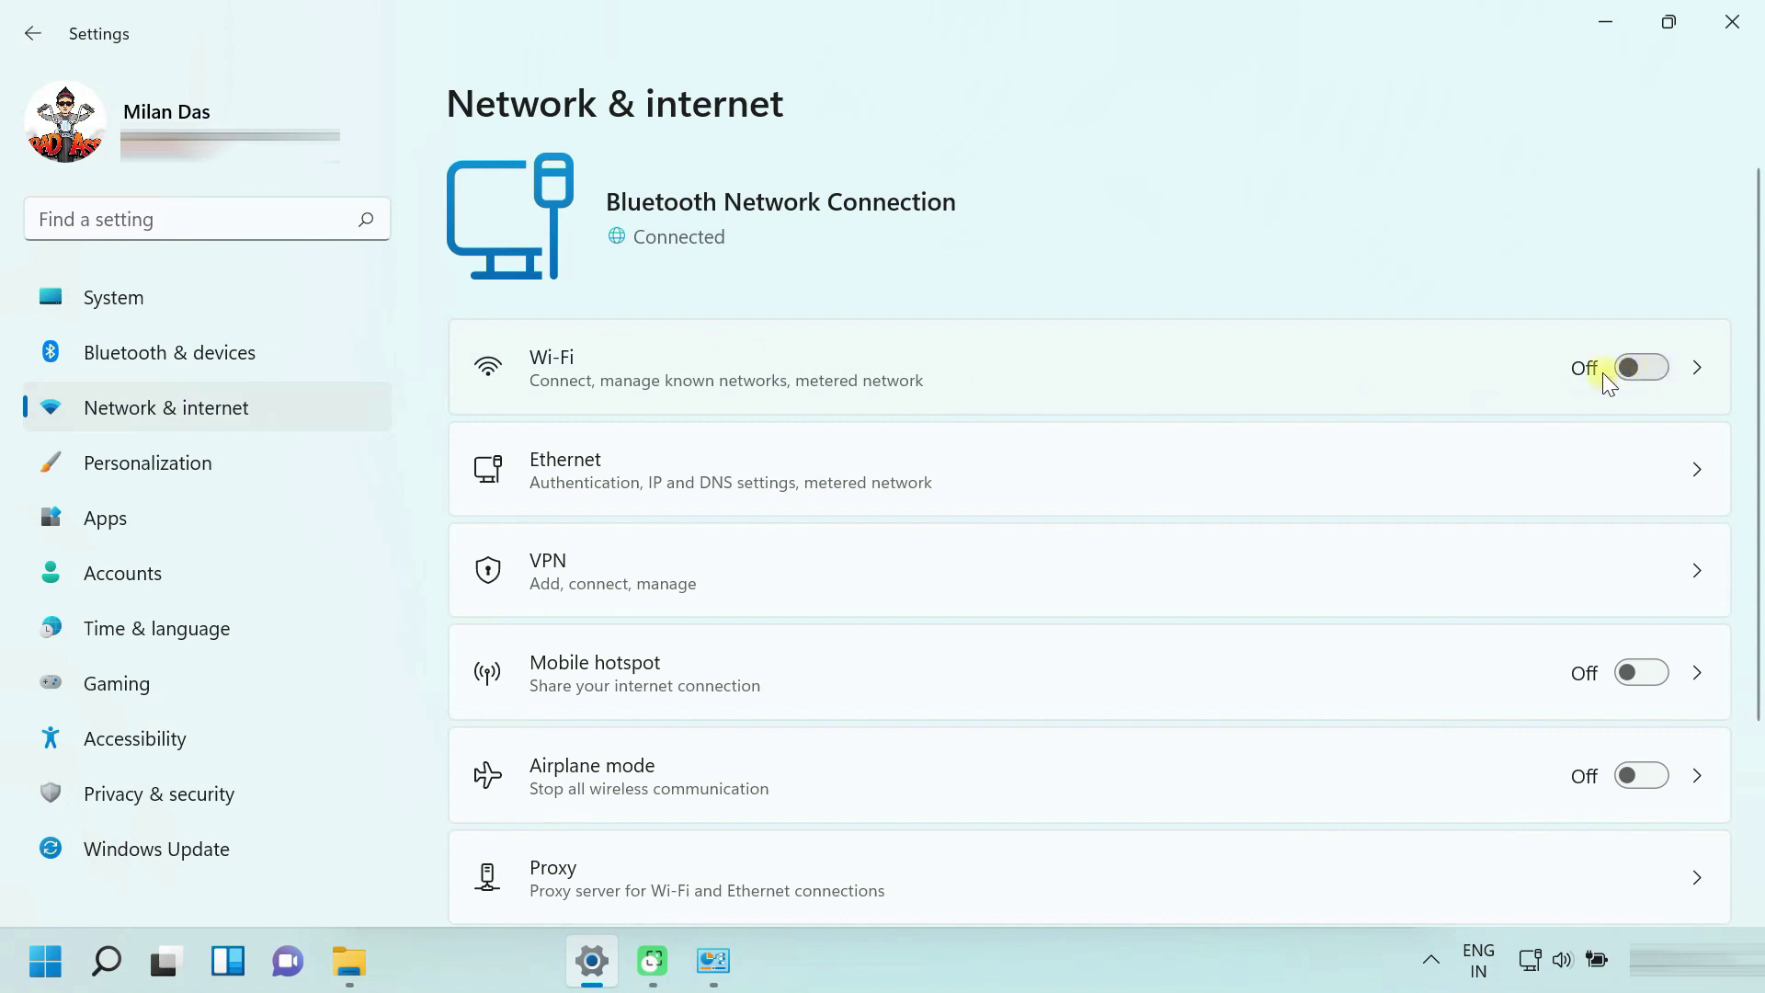
# Check Quick Settings for the Bluetooth connection, then minimize Settings and Devices and Printers.
pyautogui.click(1553, 966)
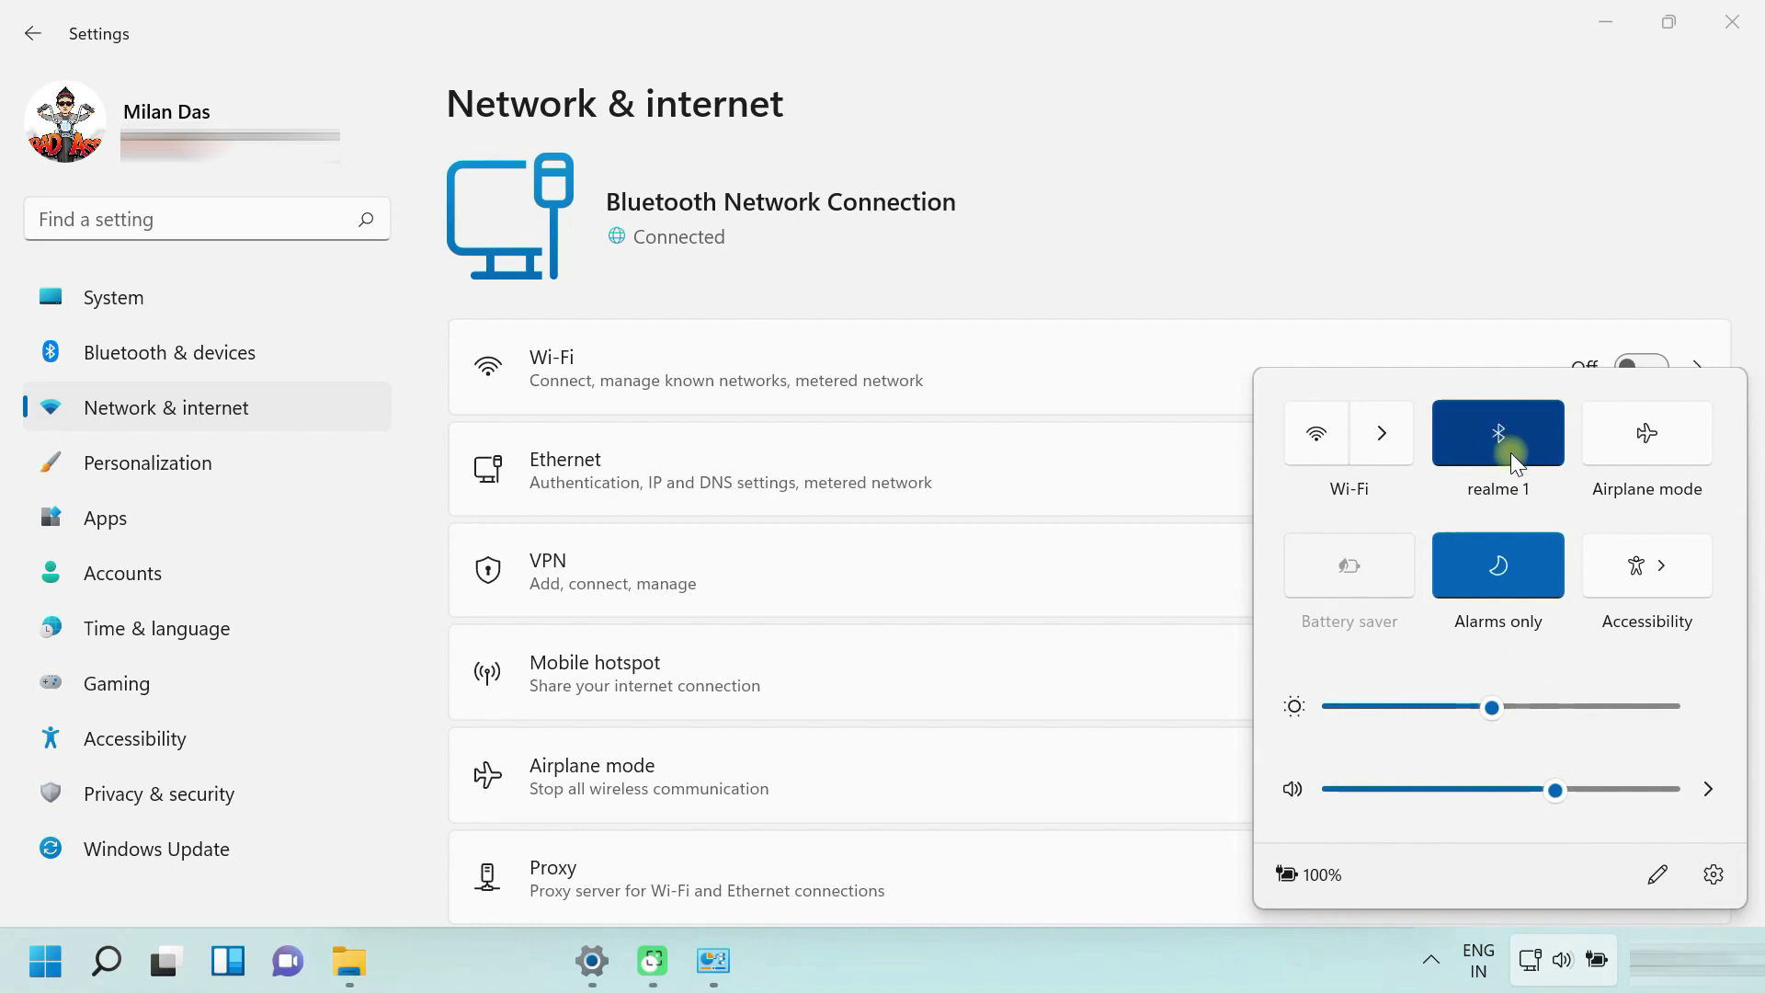
pyautogui.click(1300, 267)
pyautogui.click(1606, 22)
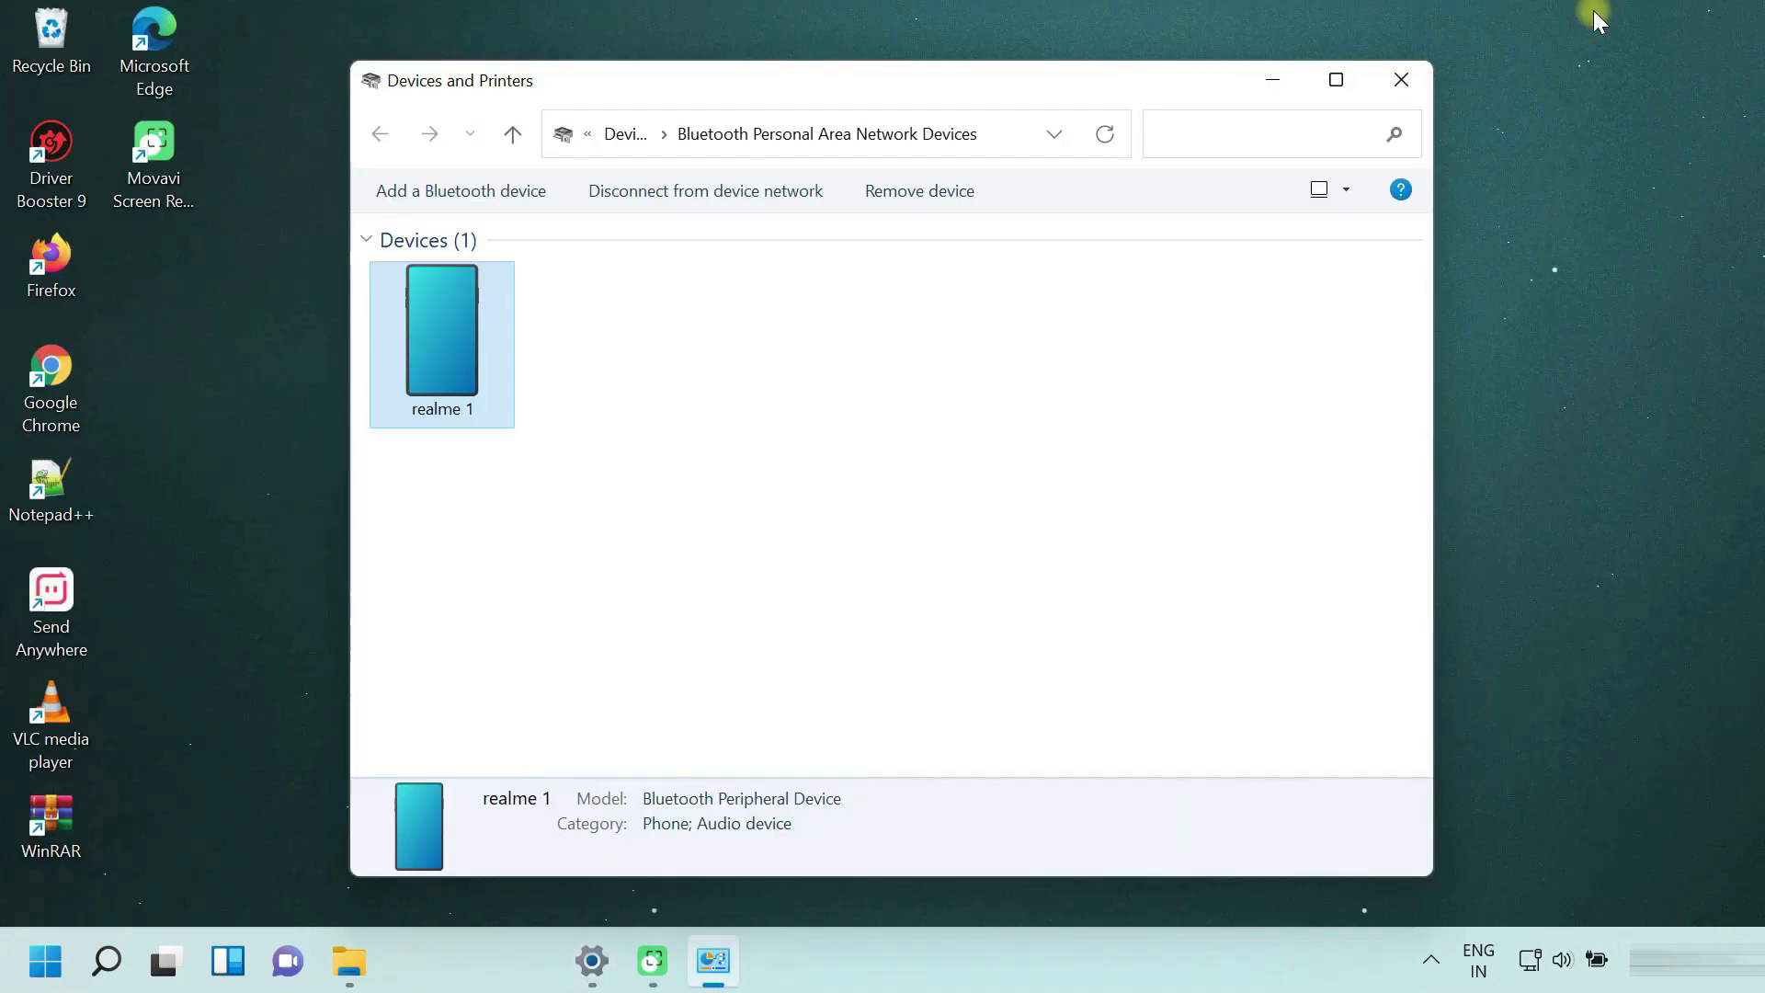
pyautogui.click(1274, 80)
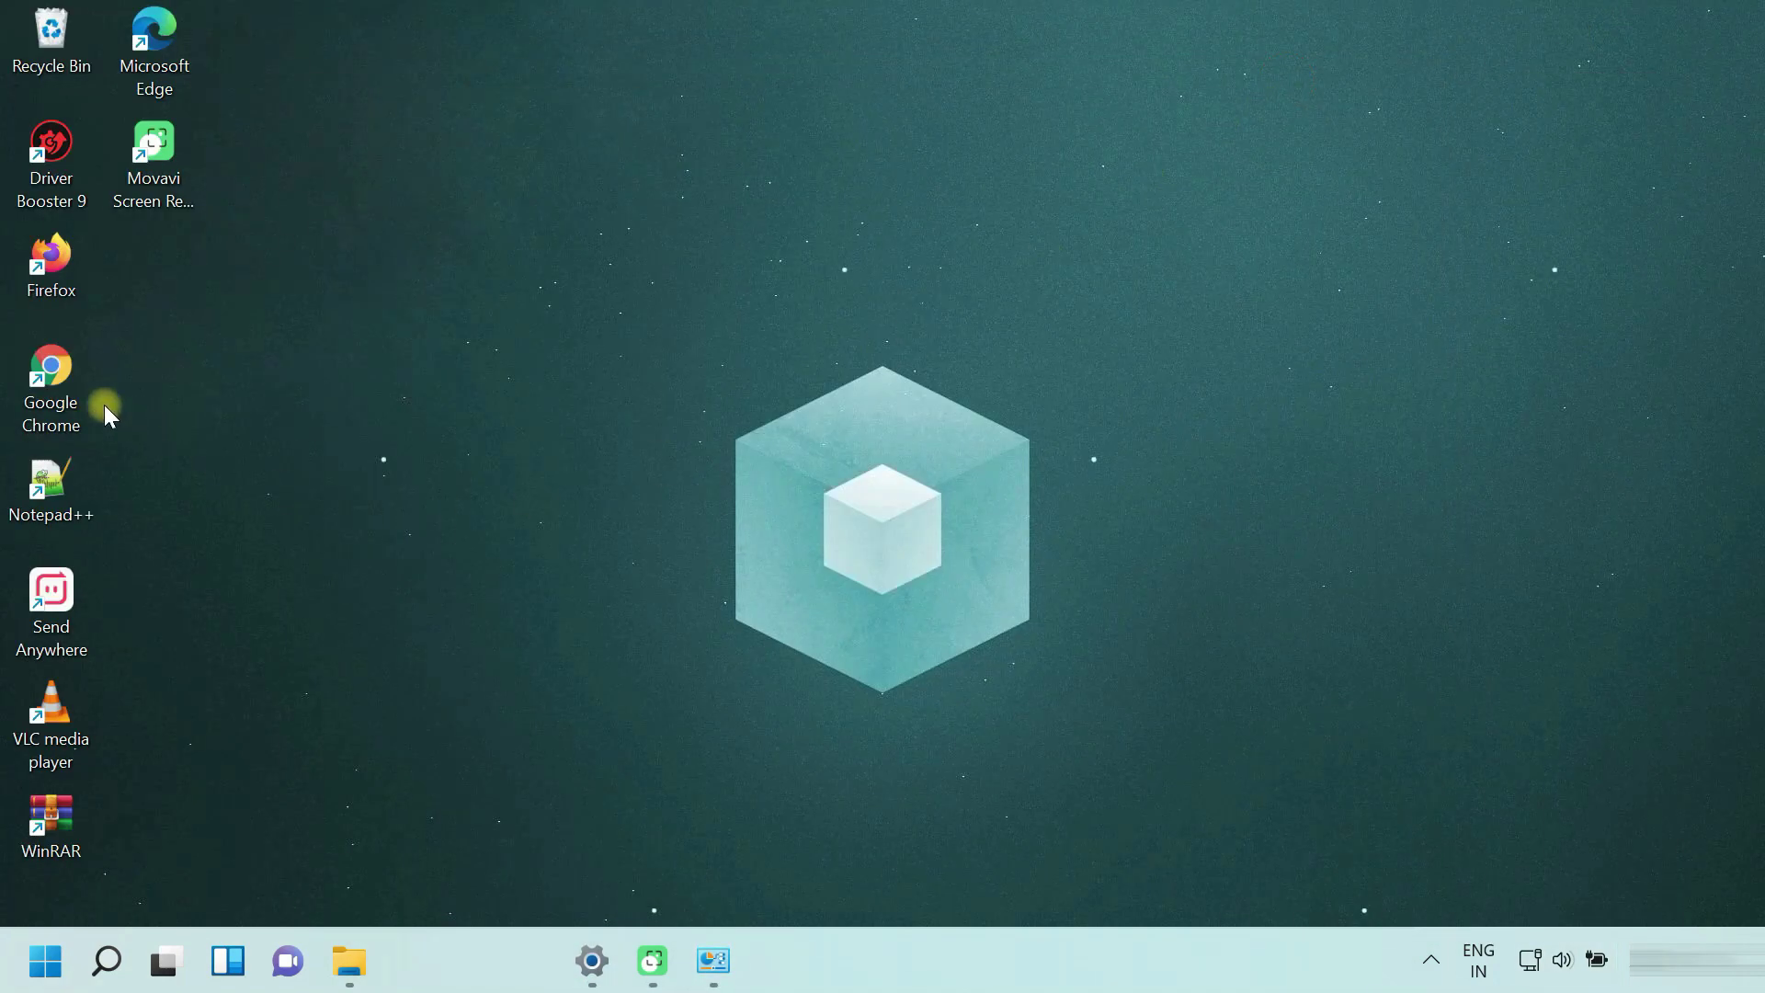
# Launch Google Chrome from the desktop and load YouTube via its bookmark.
pyautogui.doubleClick(68, 384)
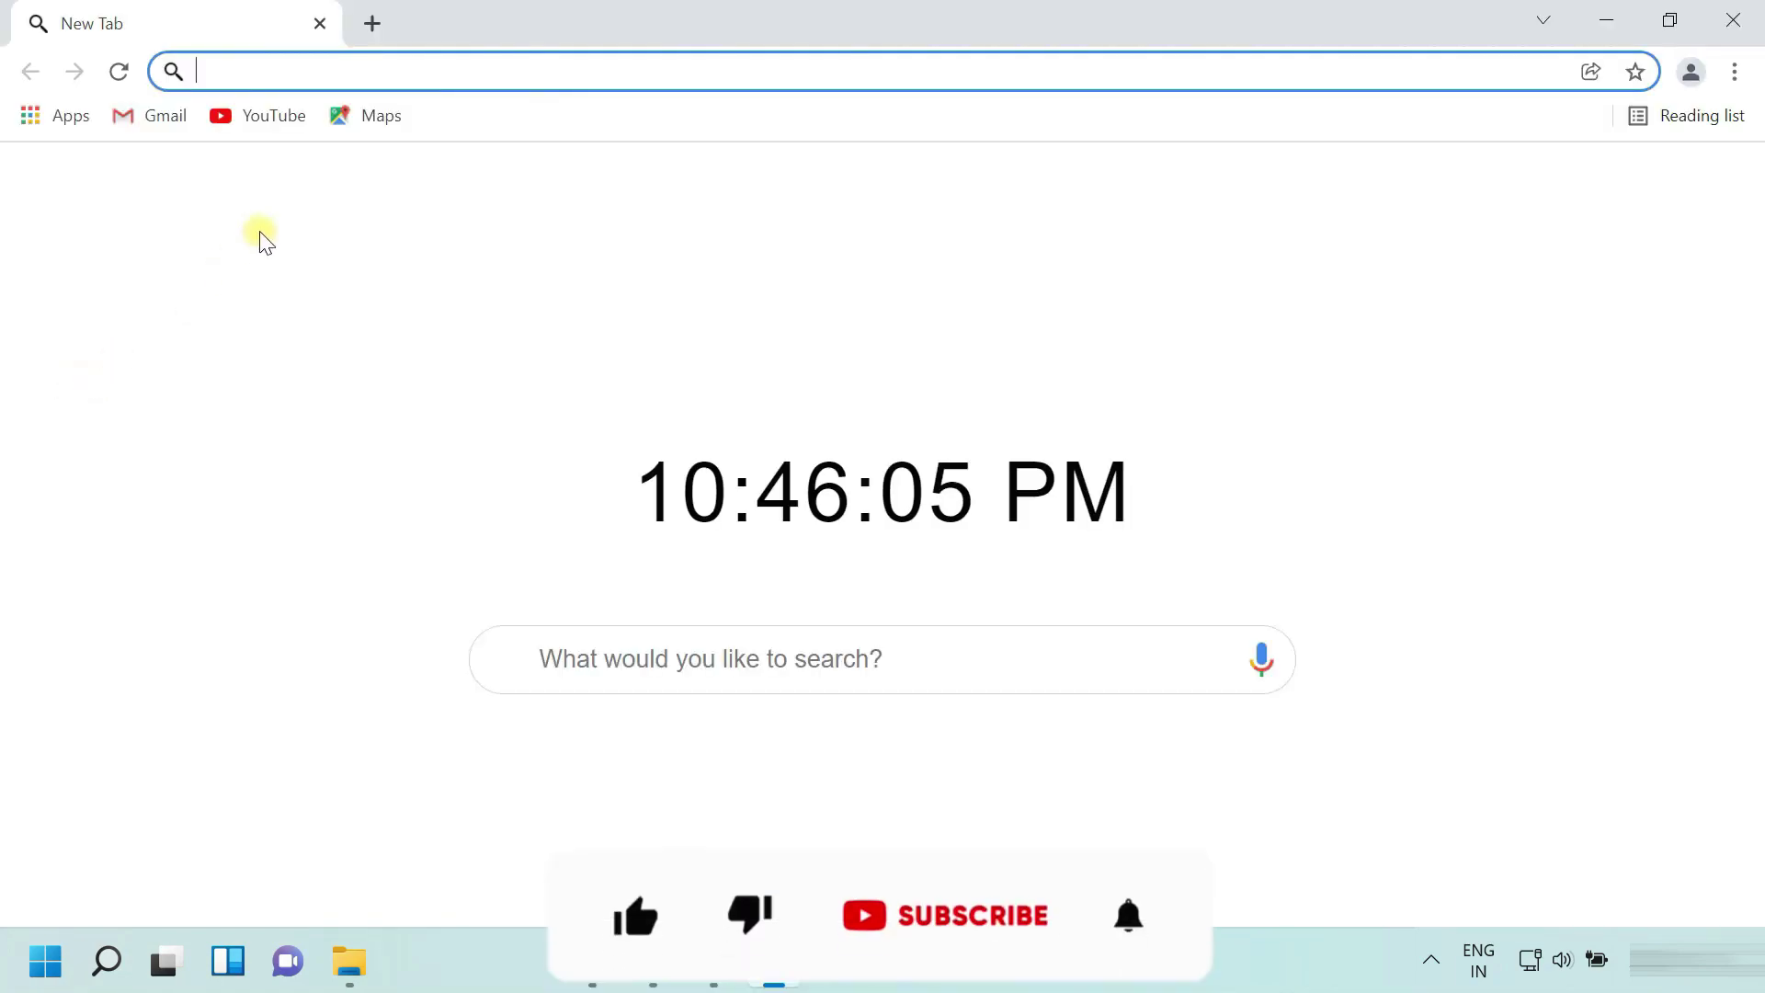
pyautogui.click(264, 117)
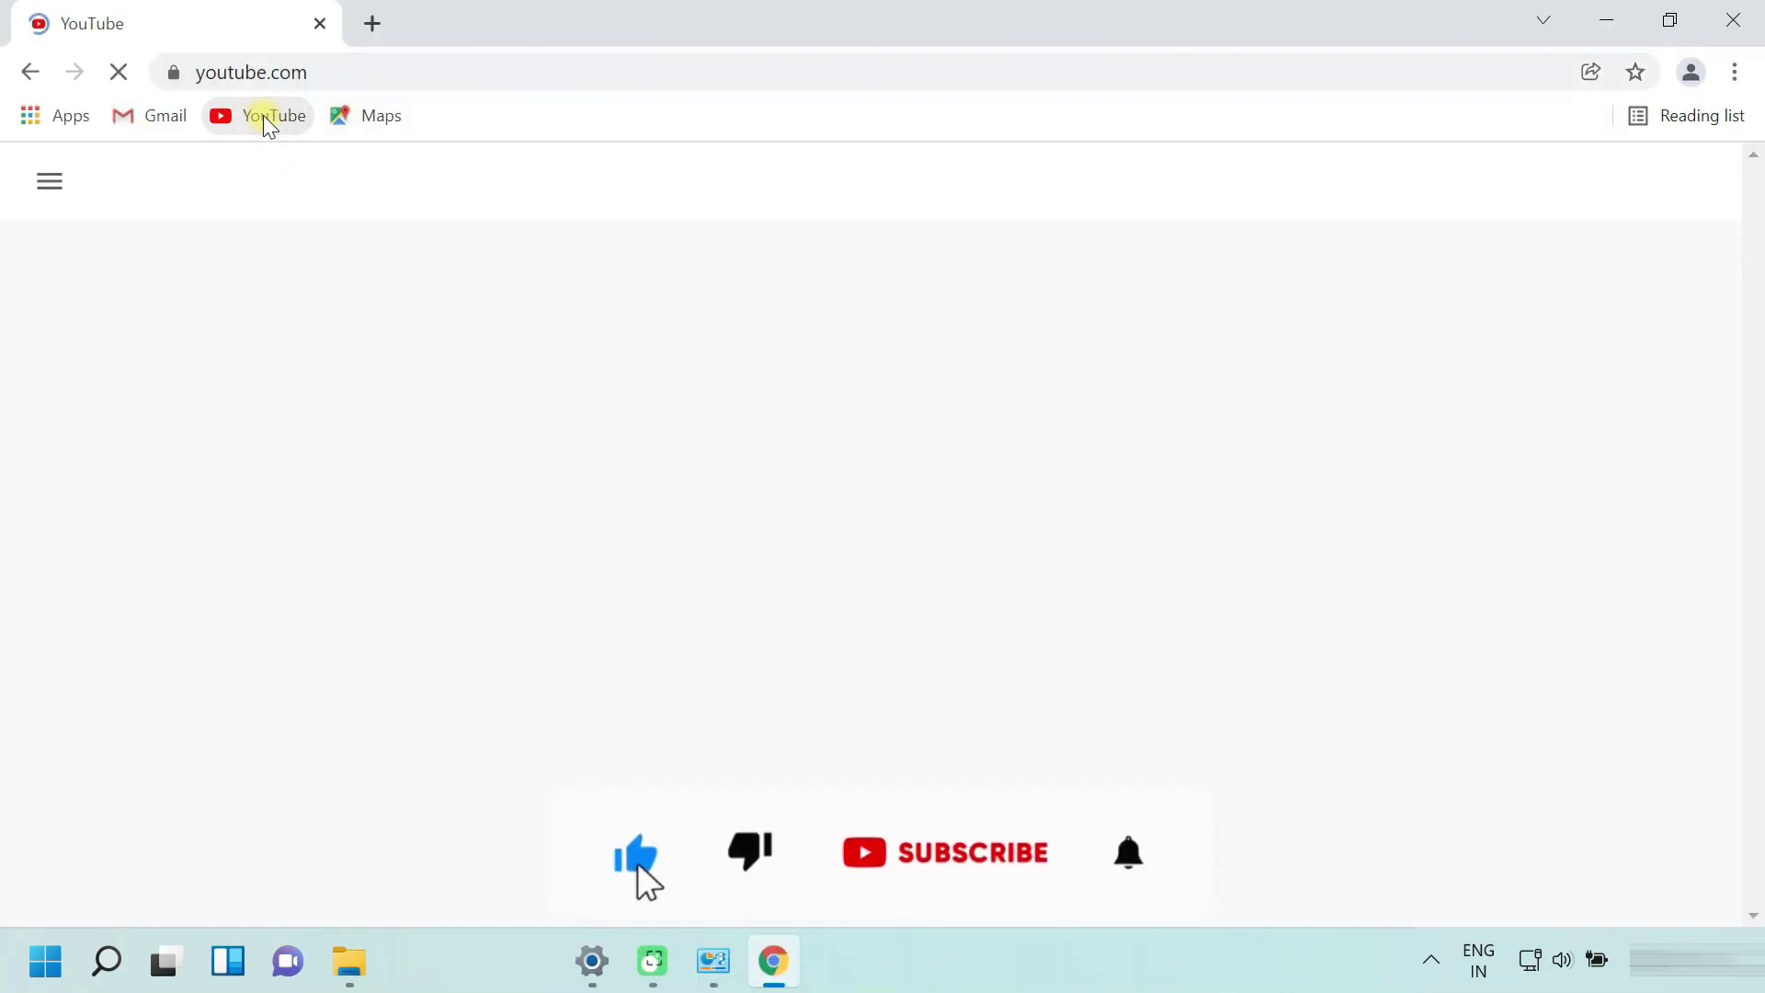